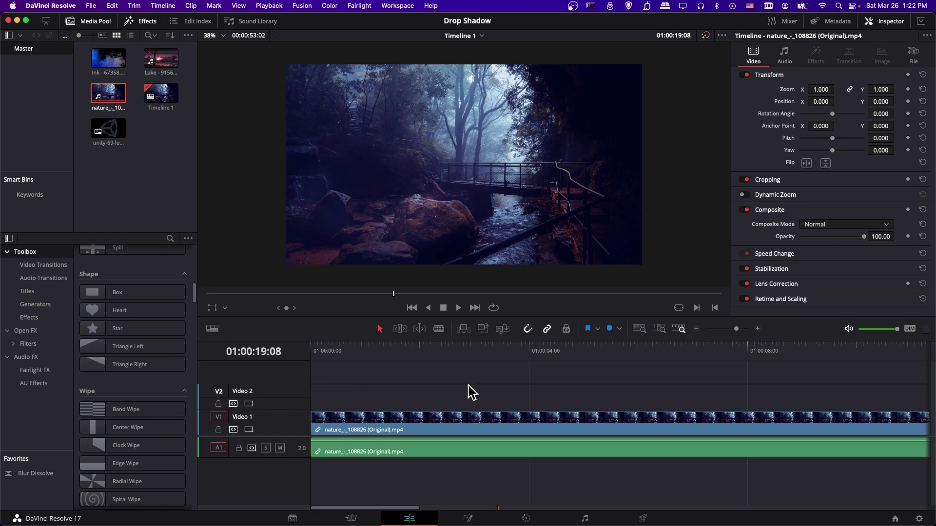
Place the unity-69-logo-png-transparent.png image on Video 2 above the forest clip.
{"action": "left_click_drag", "start_coordinate": [403, 388], "coordinate": [465, 443]}
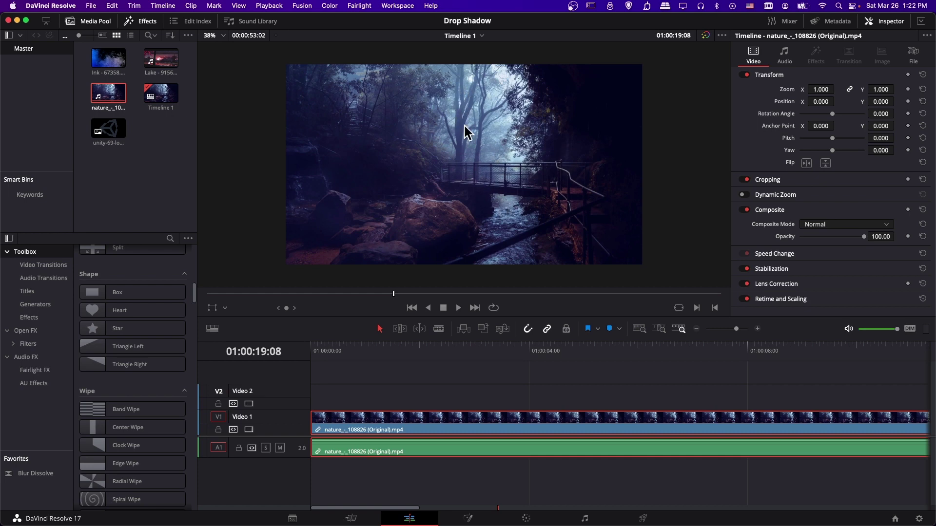
{"action": "left_click", "coordinate": [329, 363]}
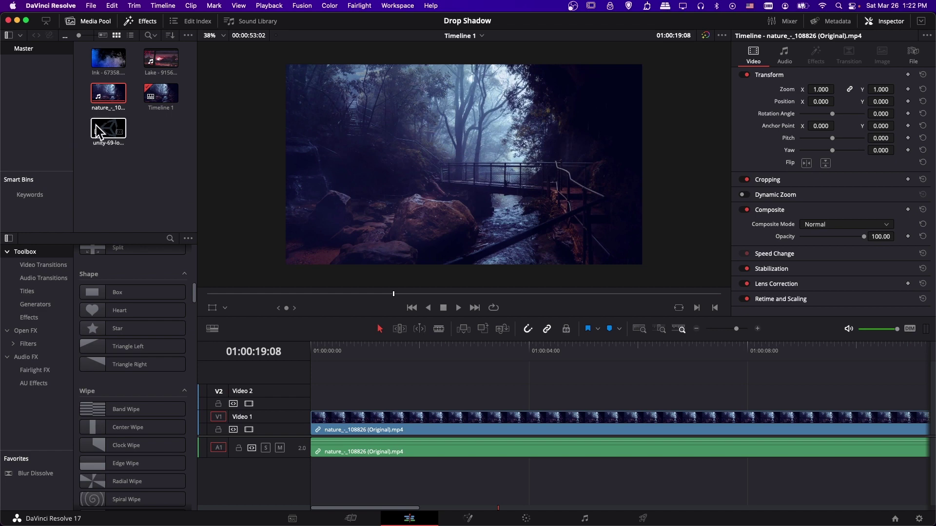
{"action": "left_click_drag", "start_coordinate": [107, 128], "coordinate": [405, 397]}
Park the playhead over the logo and briefly hide the forest track to check it.
{"action": "left_click", "coordinate": [416, 355]}
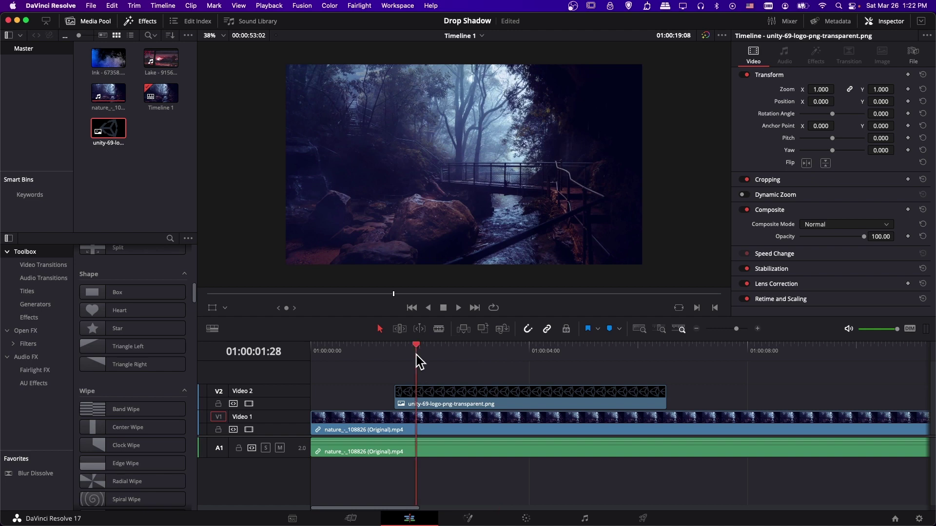
{"action": "left_click", "coordinate": [430, 355]}
{"action": "left_click", "coordinate": [457, 388]}
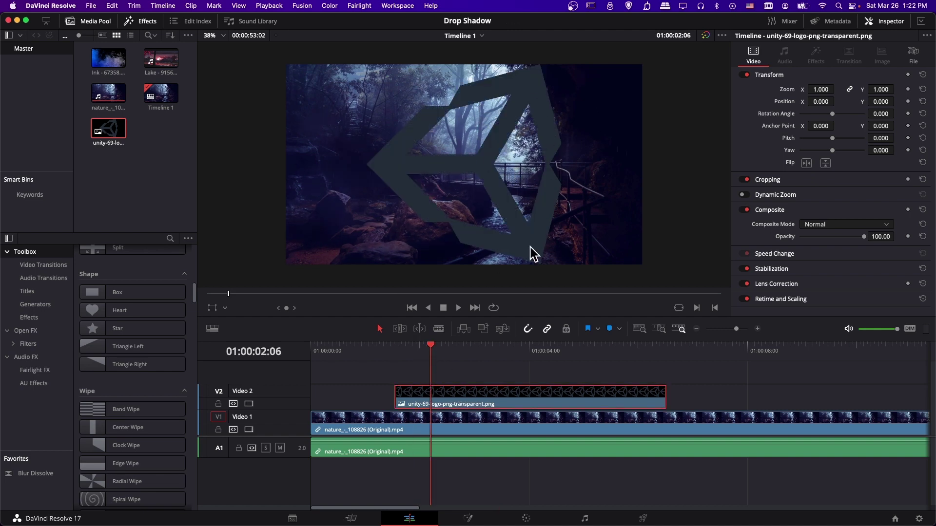
{"action": "left_click", "coordinate": [249, 429]}
{"action": "left_click", "coordinate": [250, 429]}
Apply Resolve FX Stylize's Drop Shadow from Open FX to the V2 logo clip.
{"action": "left_click", "coordinate": [136, 22]}
{"action": "left_click", "coordinate": [136, 23]}
{"action": "left_click", "coordinate": [48, 332]}
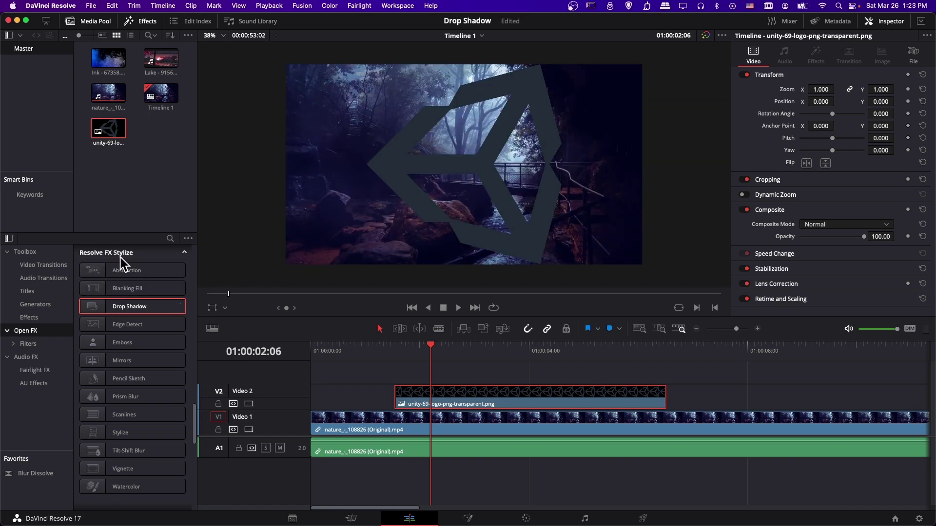
{"action": "left_click_drag", "start_coordinate": [112, 309], "coordinate": [453, 394]}
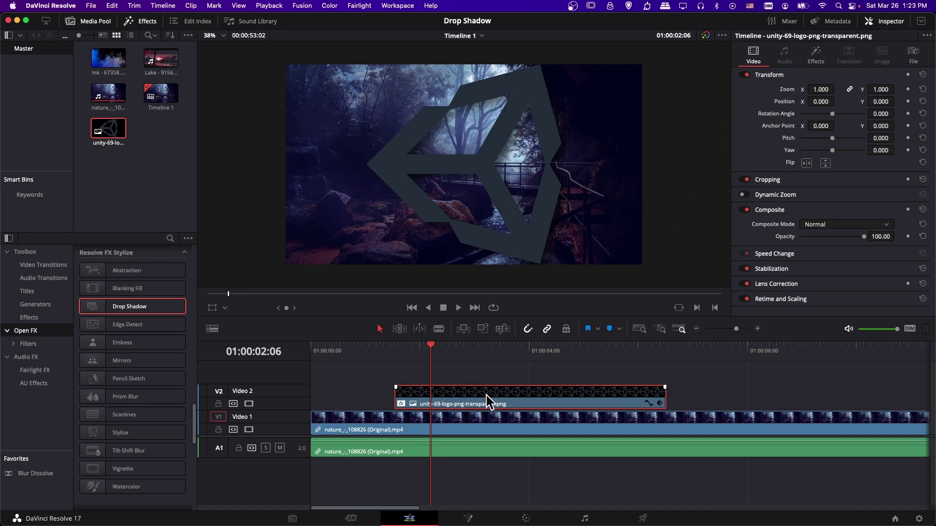
Set the logo's Drop Shadow to strength 0.721, blur 0.155 and distance 0.036.
{"action": "left_click", "coordinate": [821, 60]}
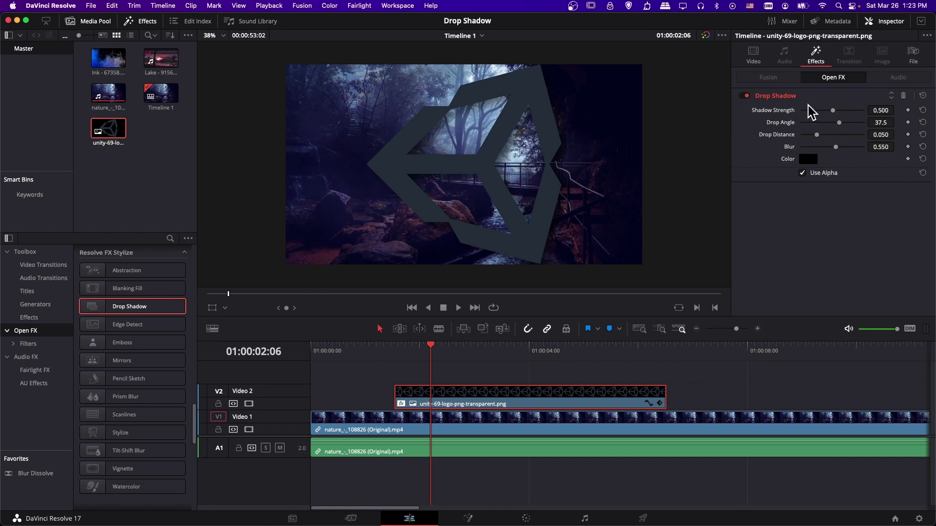
{"action": "left_click_drag", "start_coordinate": [832, 111], "coordinate": [848, 117]}
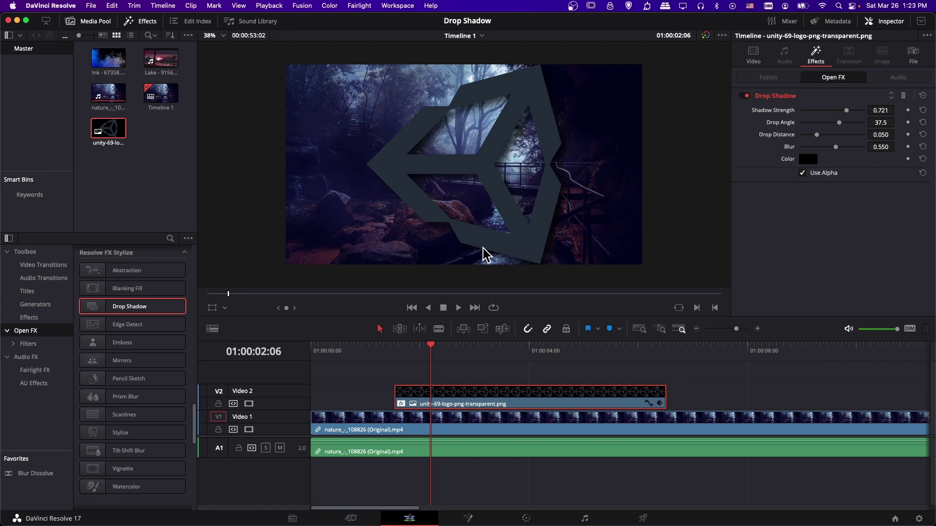
{"action": "left_click_drag", "start_coordinate": [835, 147], "coordinate": [810, 147]}
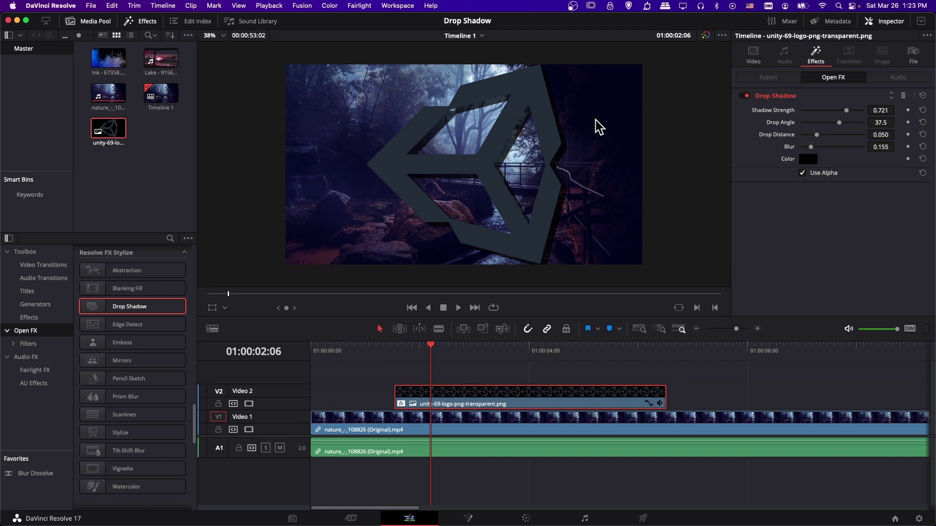
{"action": "mouse_move", "coordinate": [814, 134]}
{"action": "left_mouse_down"}
{"action": "mouse_move", "coordinate": [832, 135]}
{"action": "mouse_move", "coordinate": [812, 135]}
{"action": "left_mouse_up"}
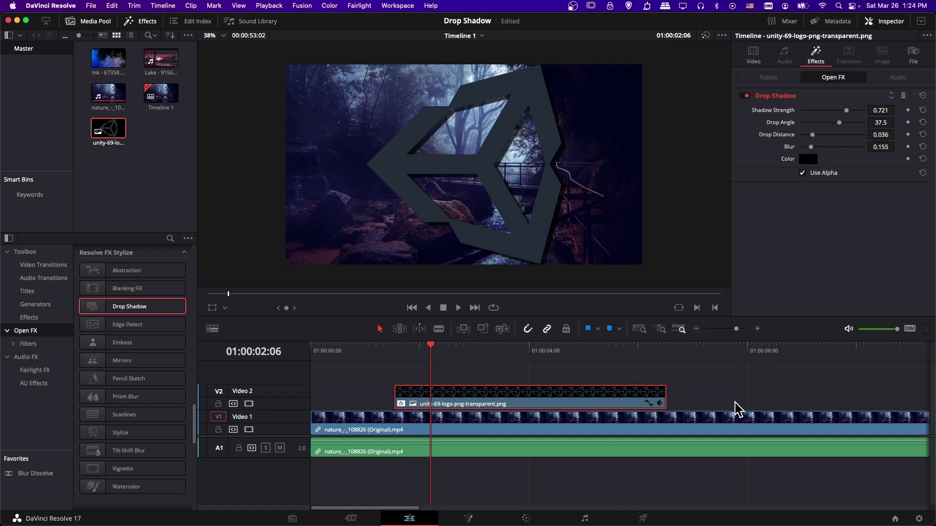
{"action": "scroll", "coordinate": [735, 404], "scroll_direction": "right", "scroll_amount": 5}
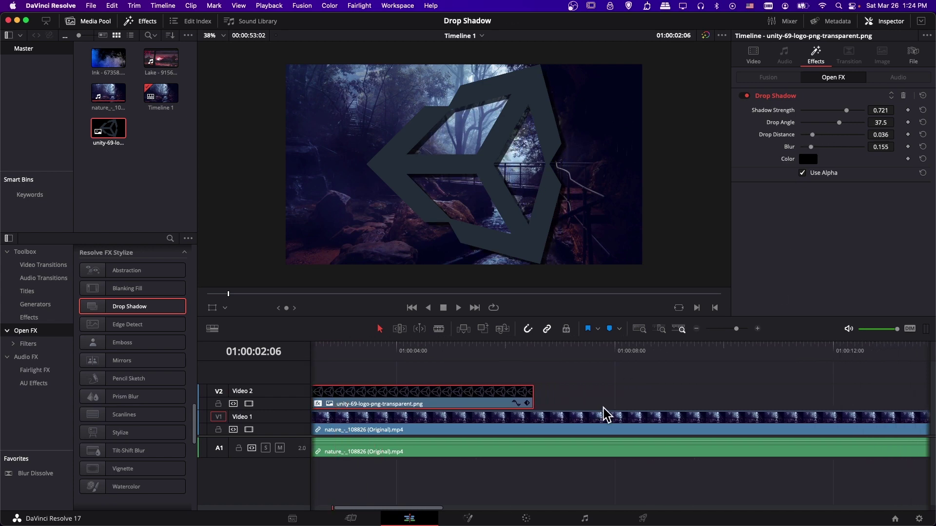
Drag a Text+ title from the Toolbox Titles onto V2, right after the logo clip.
{"action": "left_click", "coordinate": [35, 292]}
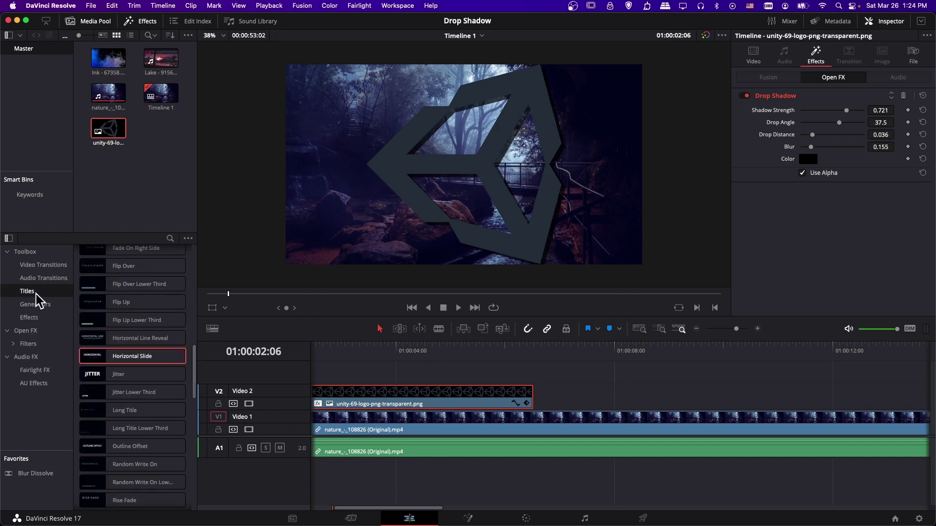
{"action": "left_click_drag", "start_coordinate": [194, 386], "coordinate": [194, 286]}
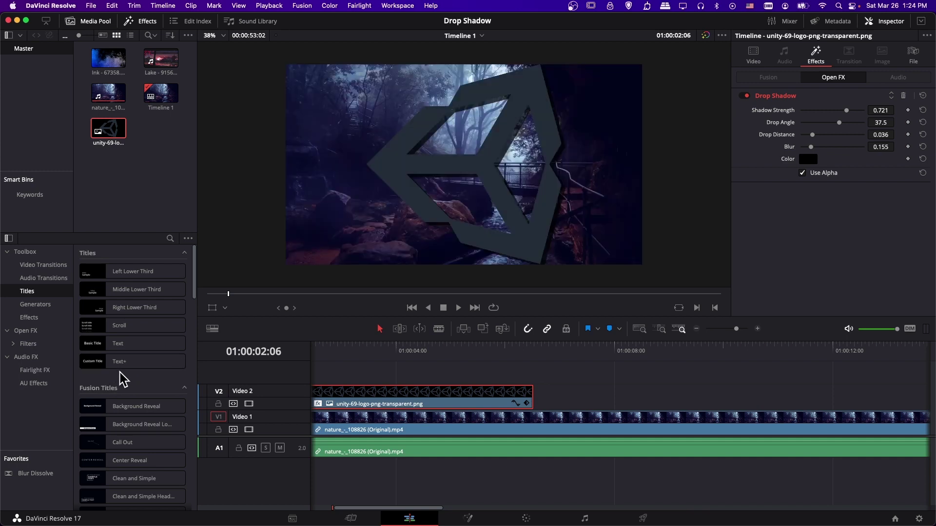
{"action": "left_click", "coordinate": [119, 370]}
{"action": "left_click_drag", "start_coordinate": [120, 371], "coordinate": [565, 396]}
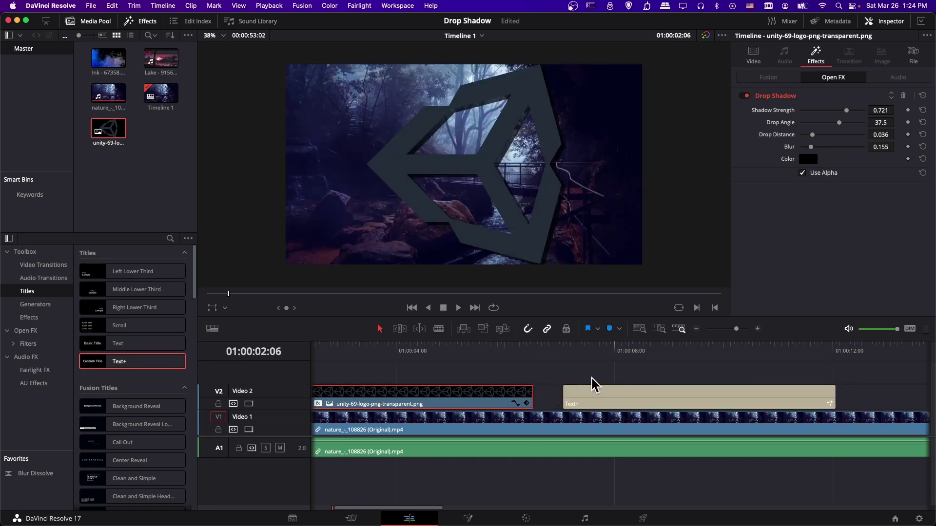
{"action": "scroll", "coordinate": [547, 382], "scroll_direction": "right", "scroll_amount": 5}
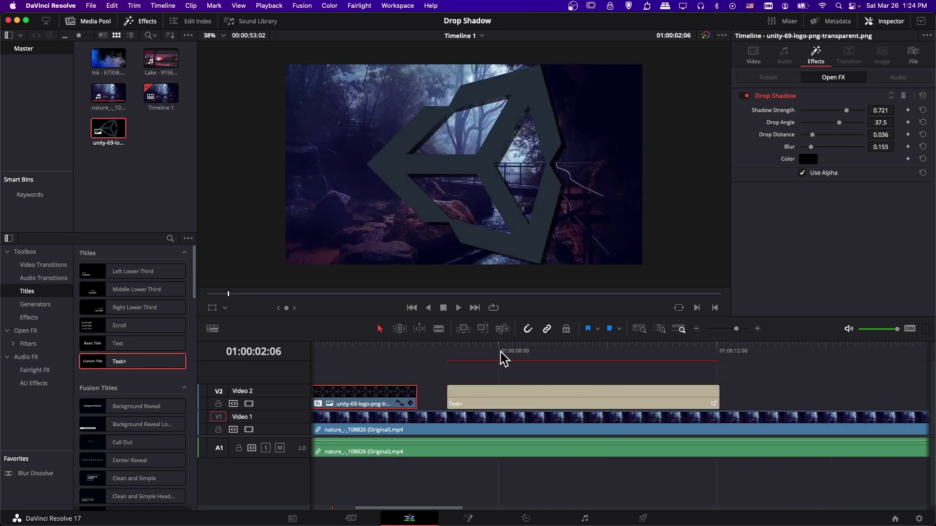
Change the Text+ title to 'Tutorial' in Bebas Neue at size 0.3504.
{"action": "left_click", "coordinate": [502, 352]}
{"action": "left_click", "coordinate": [535, 399]}
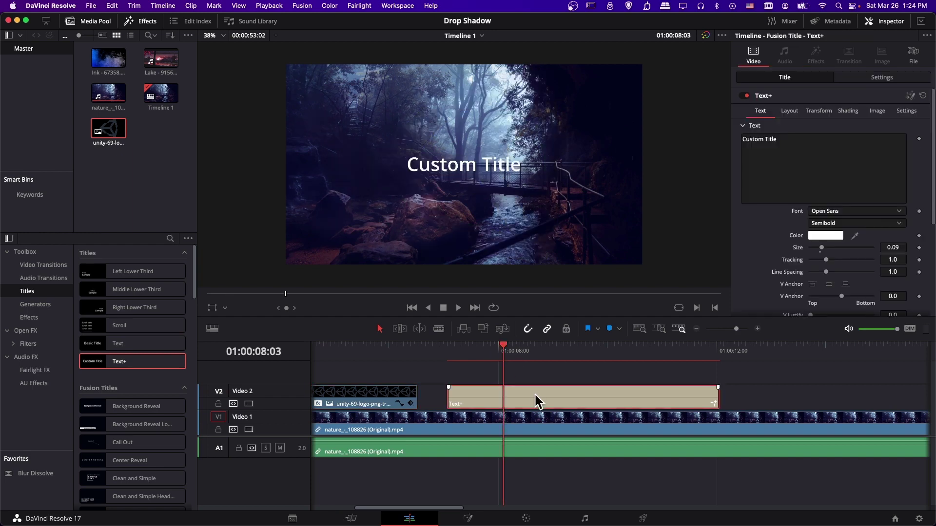
{"action": "left_click", "coordinate": [774, 160]}
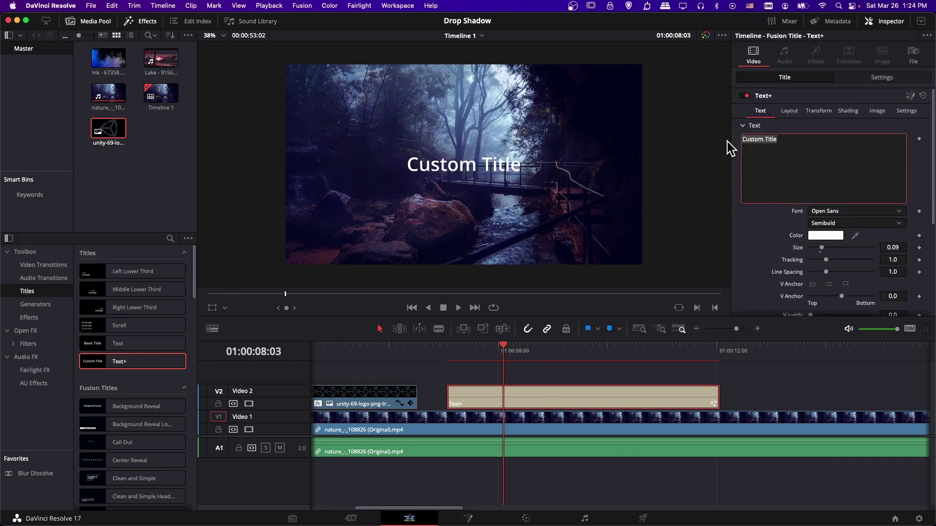
{"action": "type", "text": "Tutorial"}
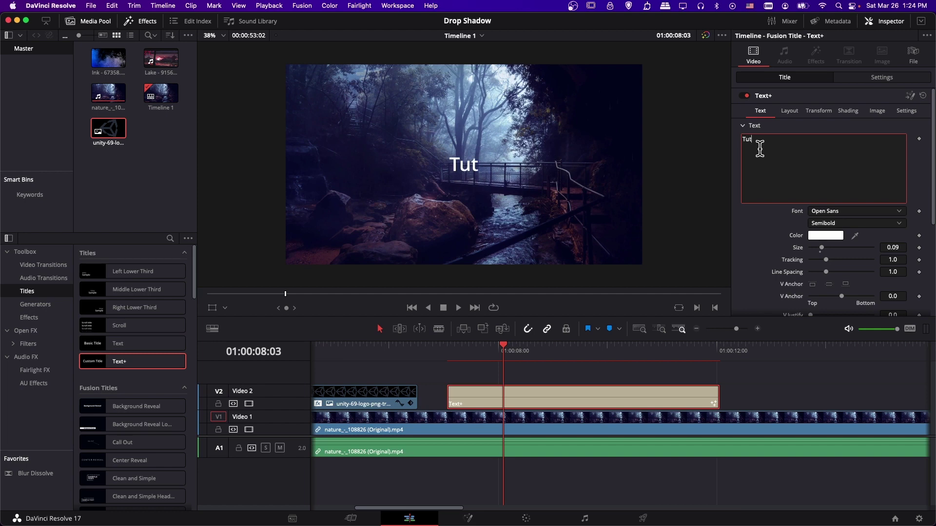
{"action": "left_click", "coordinate": [839, 209]}
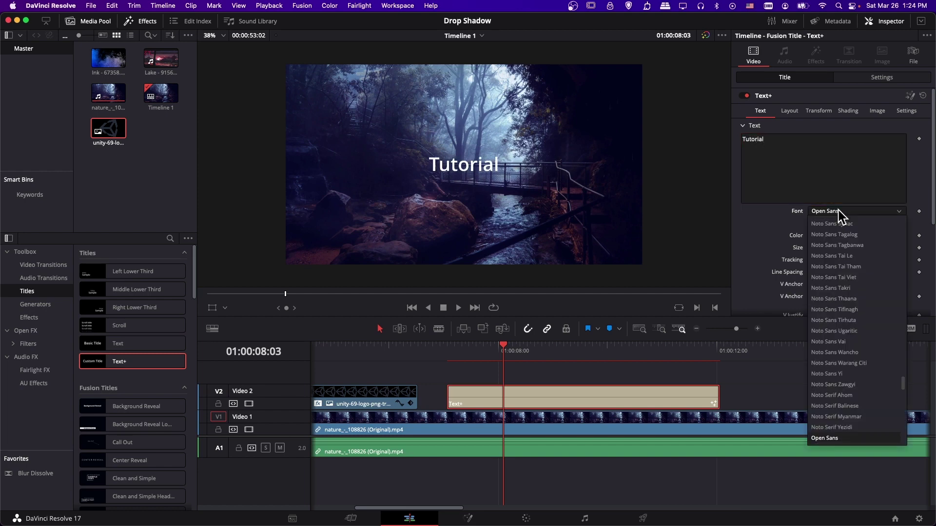
{"action": "left_click", "coordinate": [847, 267]}
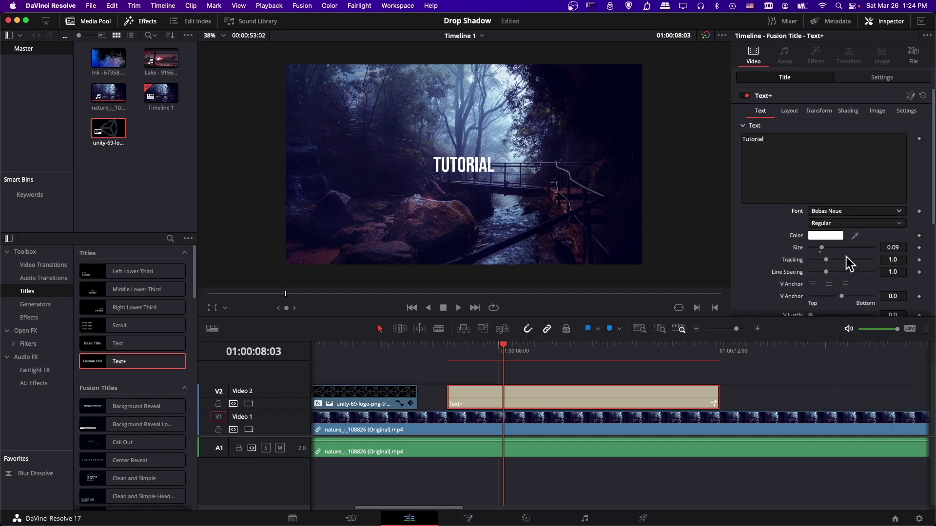
{"action": "left_click_drag", "start_coordinate": [826, 247], "coordinate": [855, 247]}
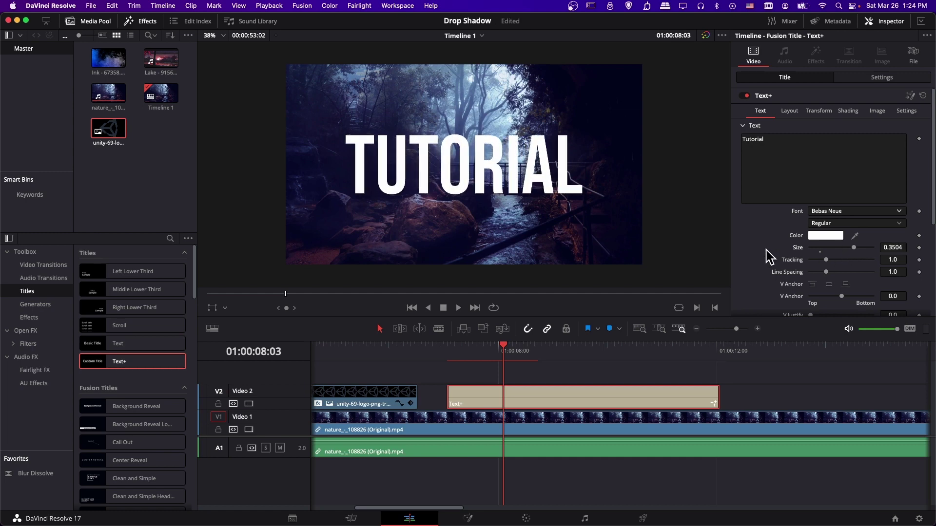
{"action": "scroll", "coordinate": [122, 363], "scroll_direction": "down", "scroll_amount": 20}
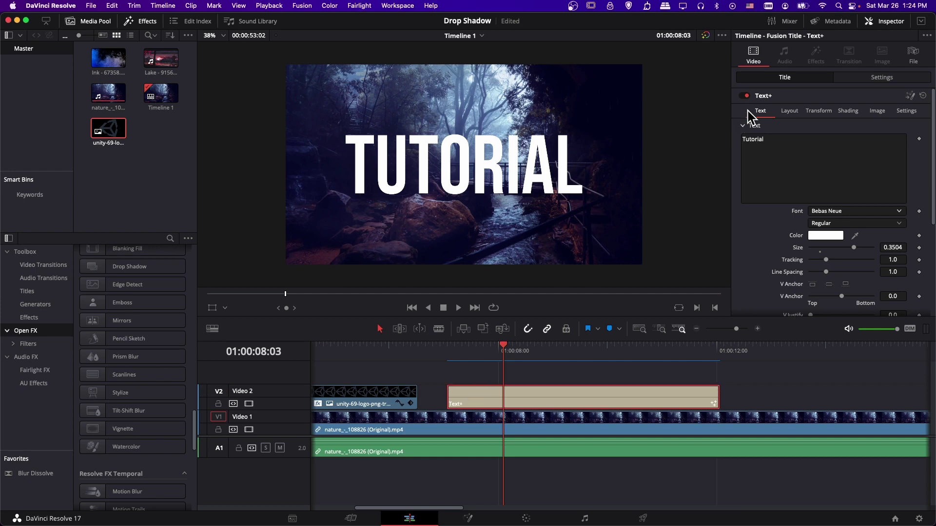
Enable shading element 3, Black Shadow, on the Tutorial title.
{"action": "left_click", "coordinate": [848, 111]}
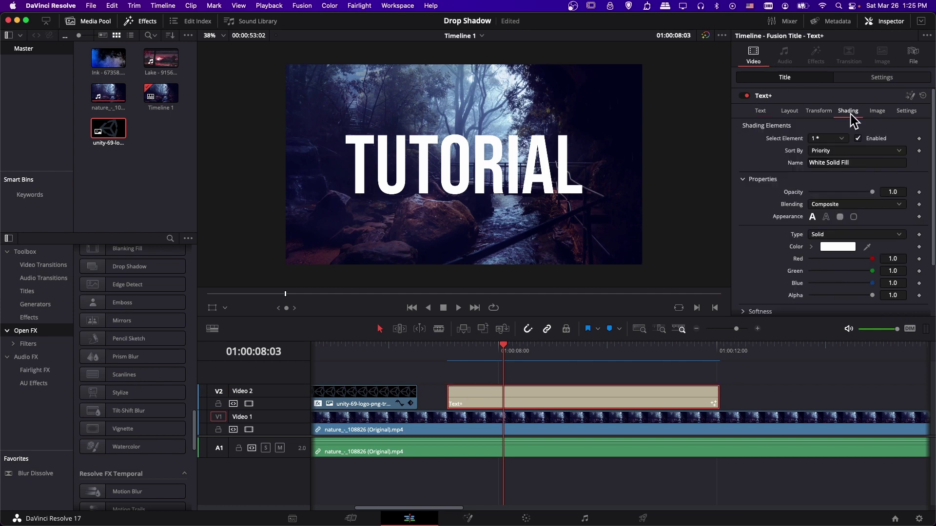
{"action": "left_click", "coordinate": [830, 138]}
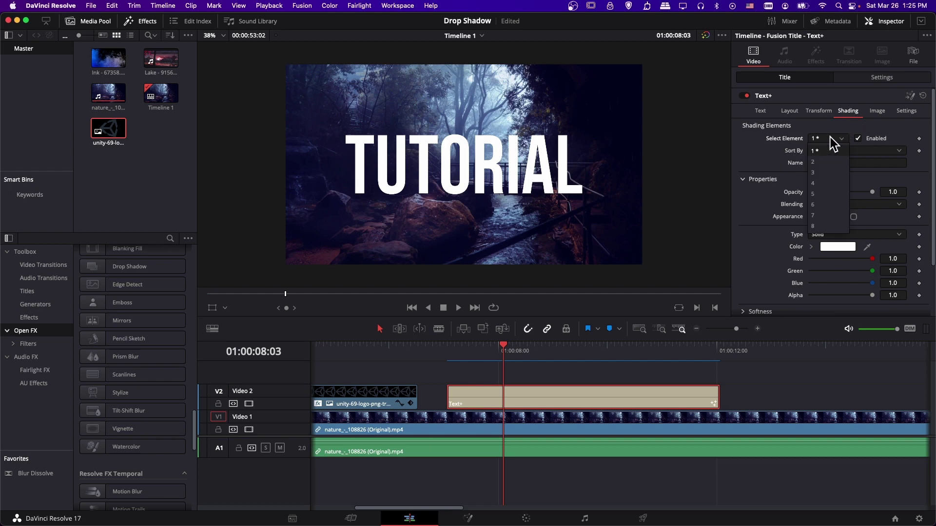
{"action": "left_click", "coordinate": [836, 174]}
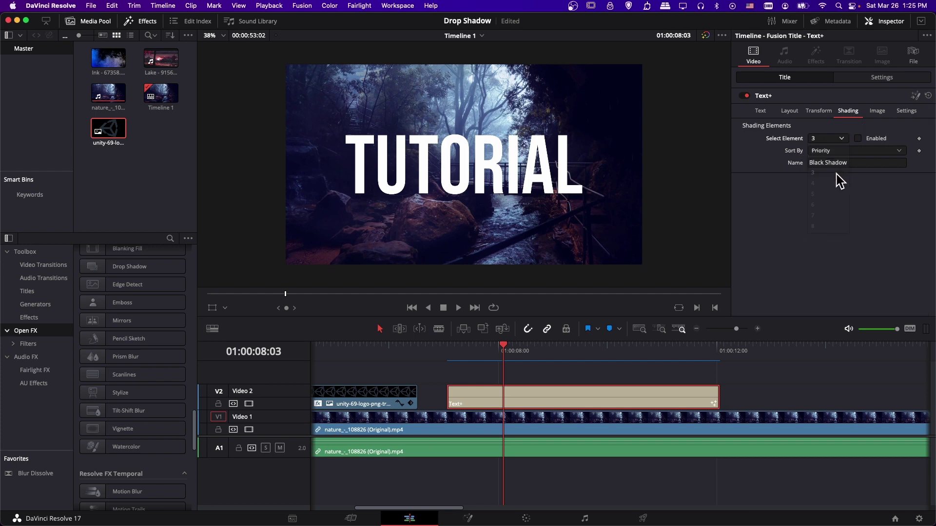
{"action": "left_click", "coordinate": [858, 139]}
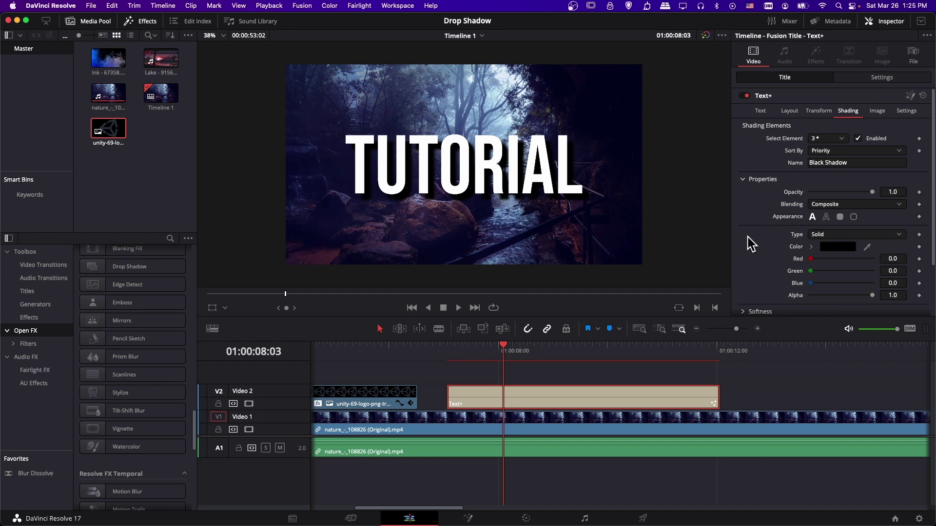
Lower the black shadow's softness from 5.0 to about 2.52.
{"action": "scroll", "coordinate": [747, 237], "scroll_direction": "down", "scroll_amount": 3}
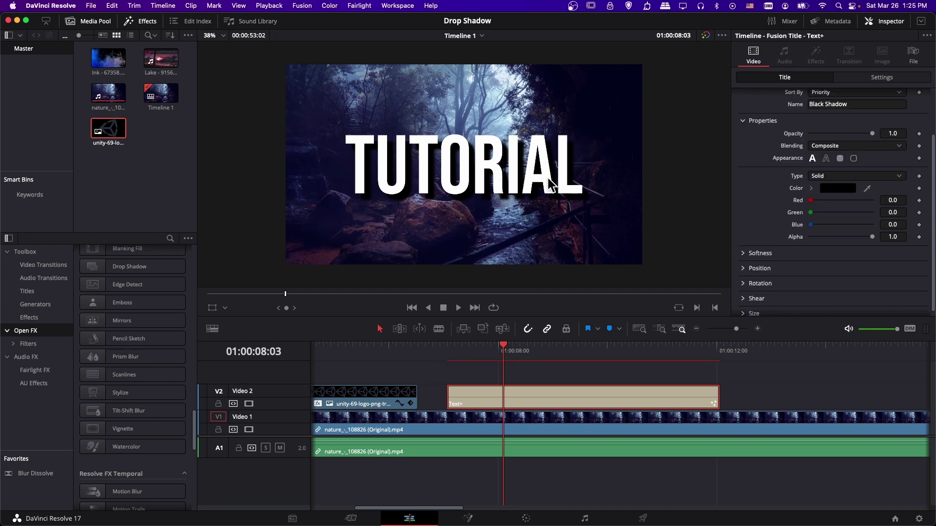
{"action": "scroll", "coordinate": [781, 200], "scroll_direction": "down", "scroll_amount": 1}
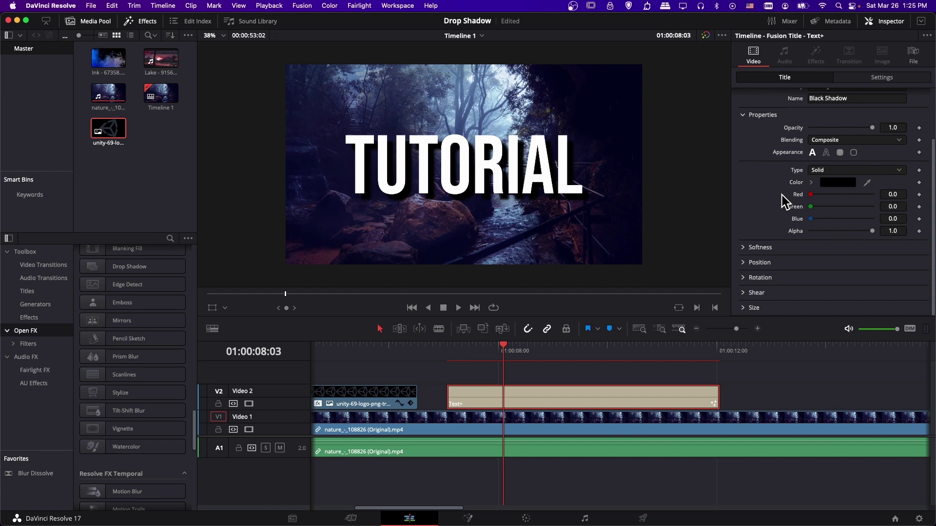
{"action": "left_click", "coordinate": [744, 247]}
{"action": "scroll", "coordinate": [745, 243], "scroll_direction": "down", "scroll_amount": 5}
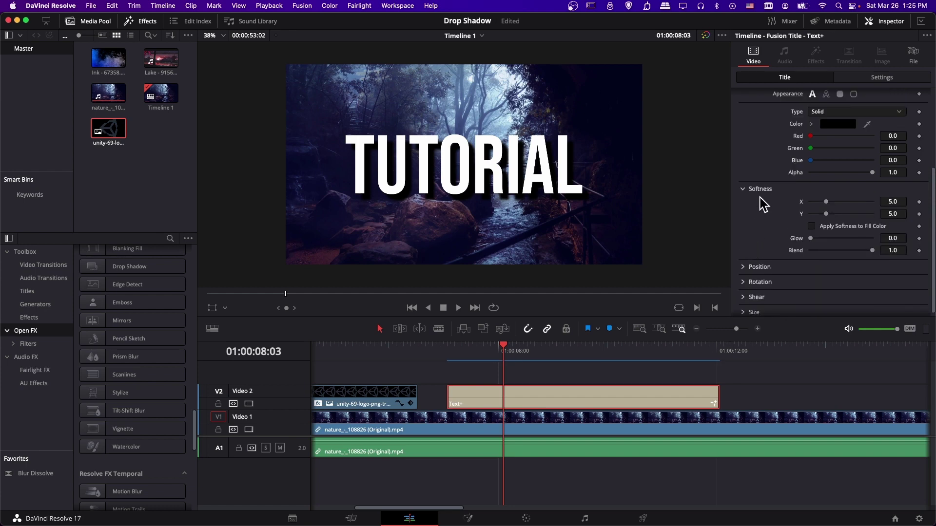
{"action": "left_click_drag", "start_coordinate": [826, 202], "coordinate": [818, 216]}
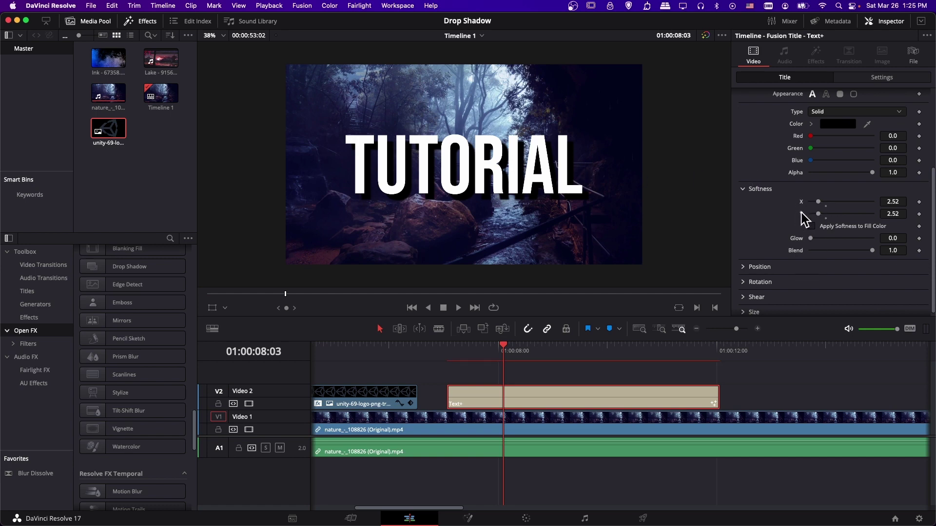
{"action": "left_click", "coordinate": [746, 268]}
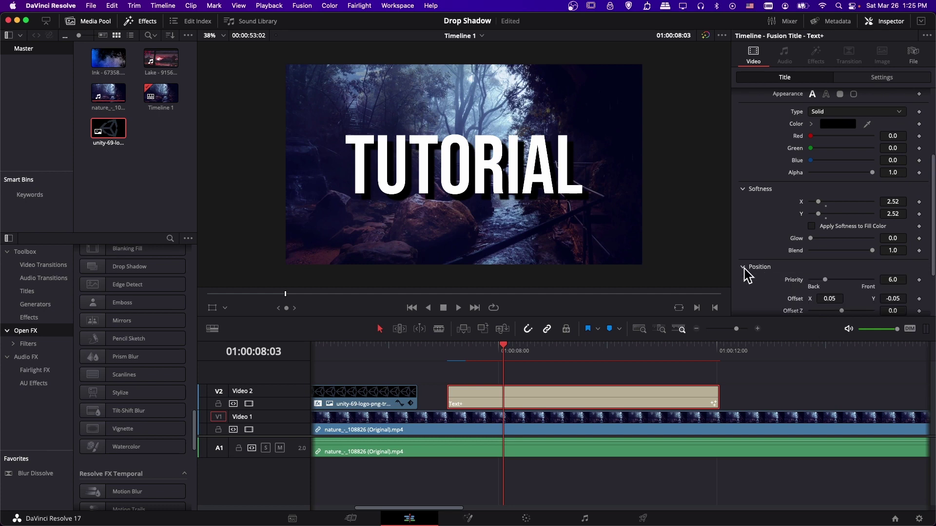
{"action": "scroll", "coordinate": [764, 233], "scroll_direction": "down", "scroll_amount": 3}
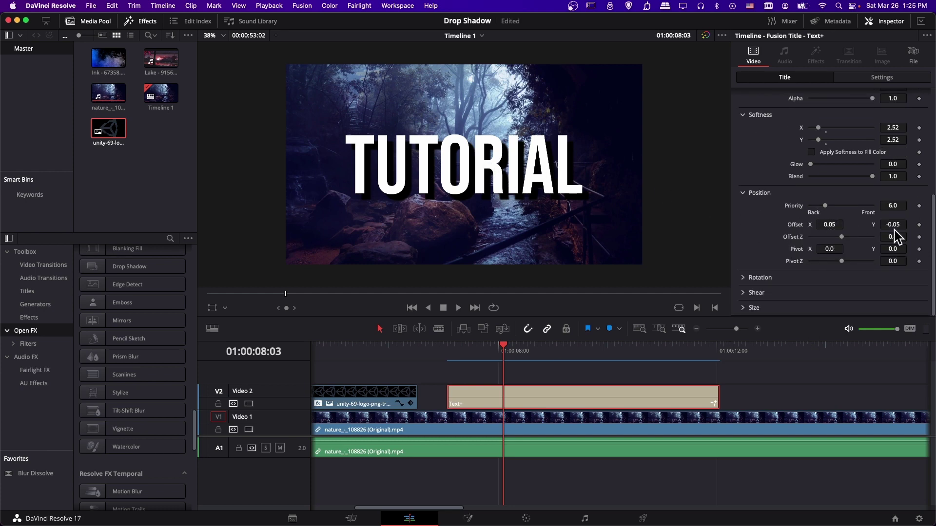
Set the black shadow's offset to X 0.034 and Y -0.027.
{"action": "left_click", "coordinate": [827, 225]}
{"action": "left_click_drag", "start_coordinate": [827, 225], "coordinate": [819, 224]}
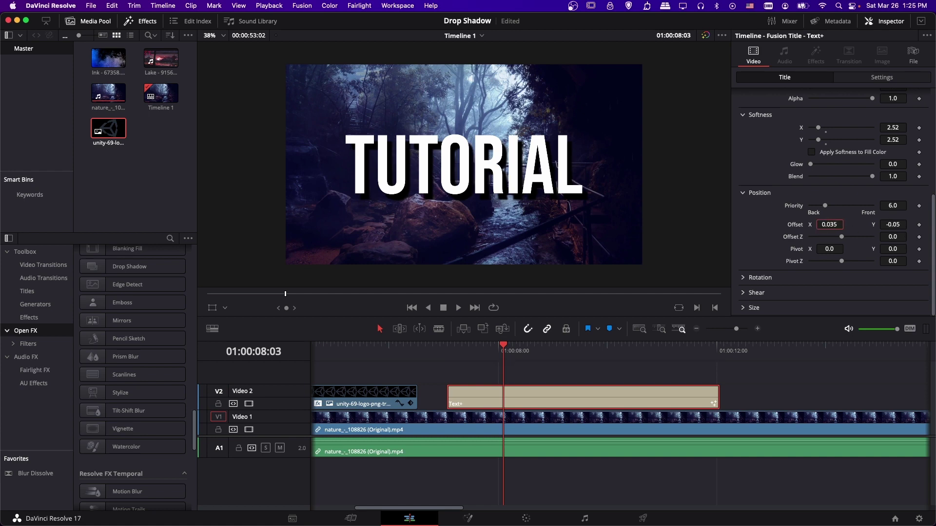
{"action": "left_click_drag", "start_coordinate": [891, 225], "coordinate": [903, 225]}
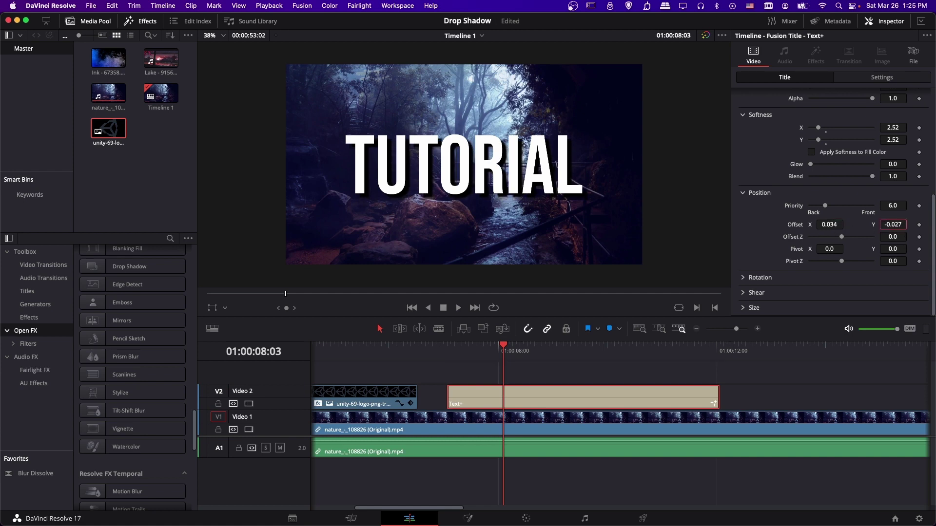
Try shearing the shadow, reset shear to 0.0, and collapse the Size settings.
{"action": "left_click", "coordinate": [744, 277]}
{"action": "scroll", "coordinate": [749, 258], "scroll_direction": "down", "scroll_amount": 2}
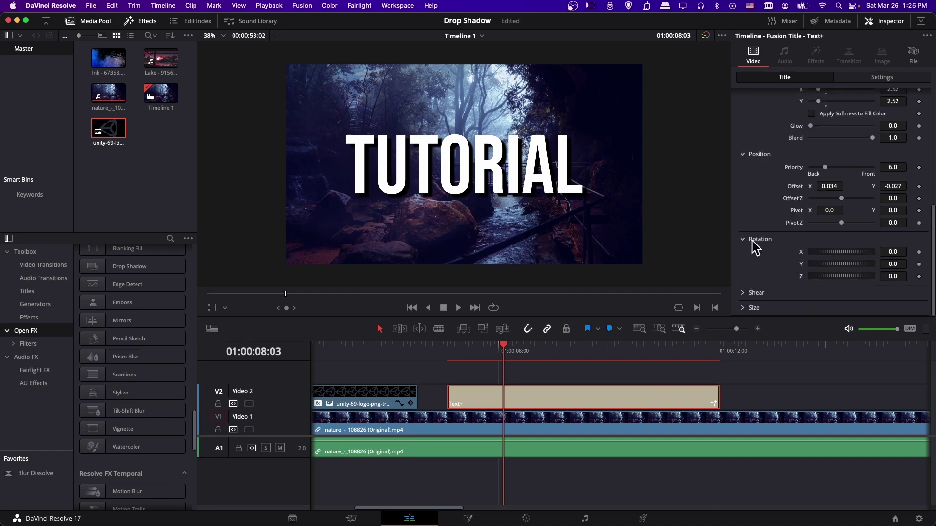
{"action": "left_click", "coordinate": [743, 293]}
{"action": "scroll", "coordinate": [746, 295], "scroll_direction": "down", "scroll_amount": 1}
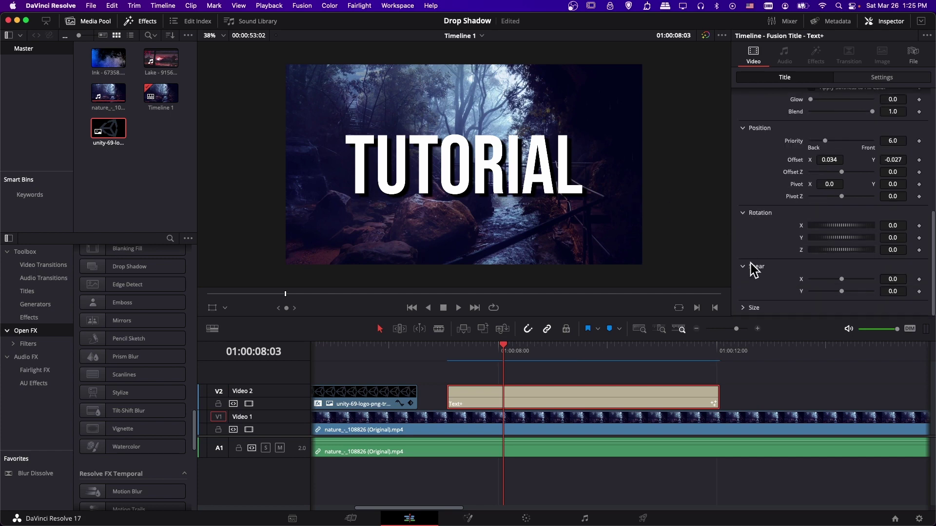
{"action": "left_click_drag", "start_coordinate": [842, 280], "coordinate": [809, 275]}
{"action": "double_click", "coordinate": [809, 280]}
{"action": "scroll", "coordinate": [790, 281], "scroll_direction": "down", "scroll_amount": 1}
{"action": "left_click", "coordinate": [778, 280]}
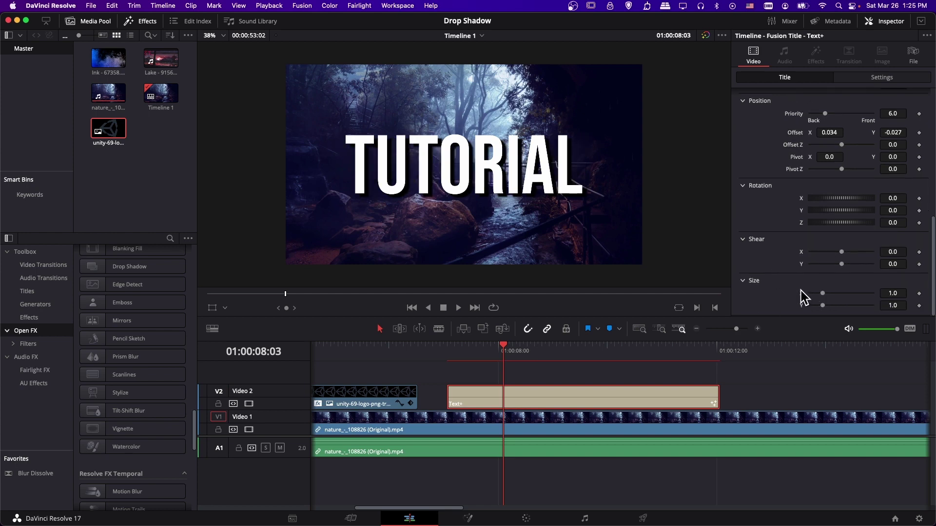
{"action": "left_click", "coordinate": [742, 281]}
{"action": "scroll", "coordinate": [741, 261], "scroll_direction": "up", "scroll_amount": 10}
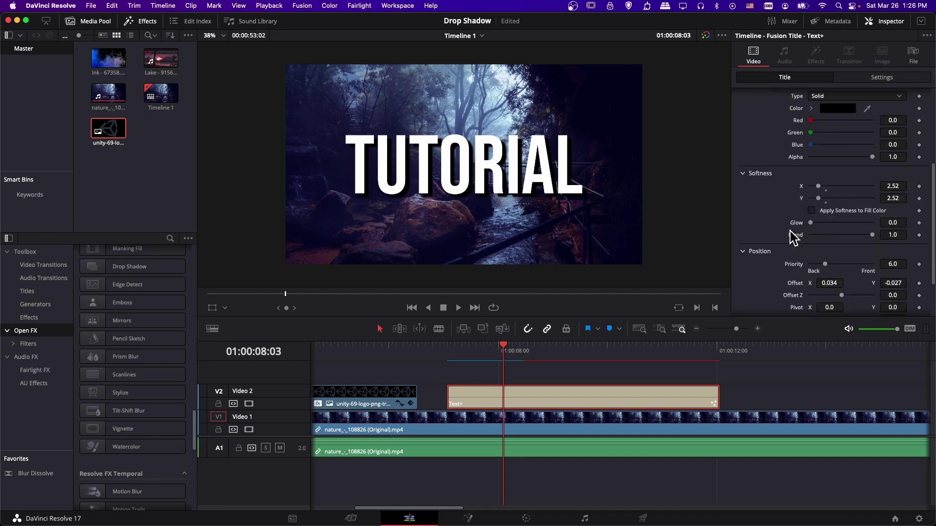
{"action": "scroll", "coordinate": [478, 259], "scroll_direction": "down", "scroll_amount": 1}
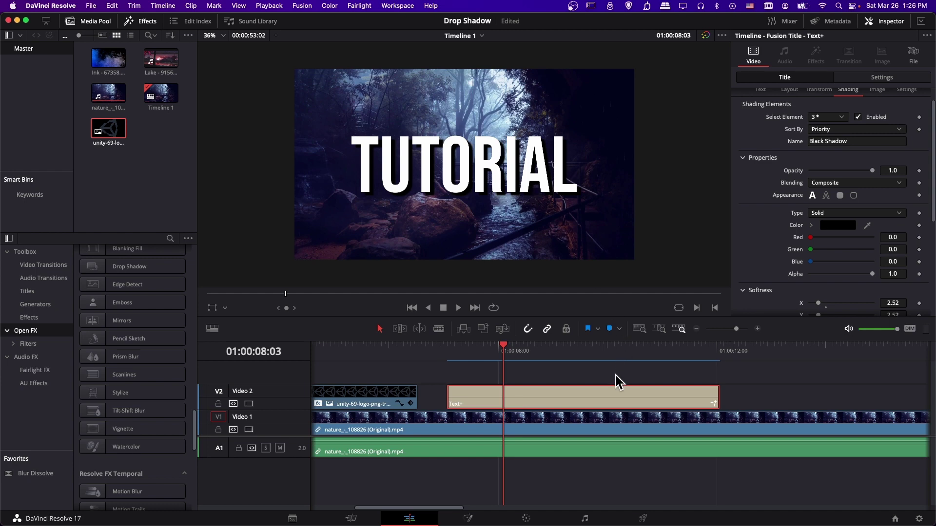
{"action": "scroll", "coordinate": [607, 369], "scroll_direction": "right", "scroll_amount": 6}
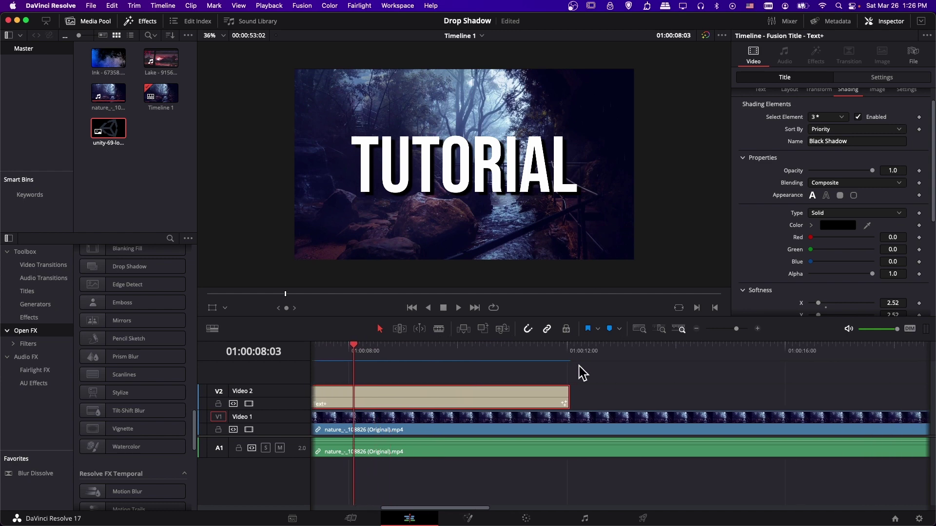
Add the Horizontal Line Reveal Fusion title on V2 at 01:00:12:20, after the Tutorial title.
{"action": "left_click", "coordinate": [604, 353]}
{"action": "scroll", "coordinate": [650, 376], "scroll_direction": "right", "scroll_amount": 6}
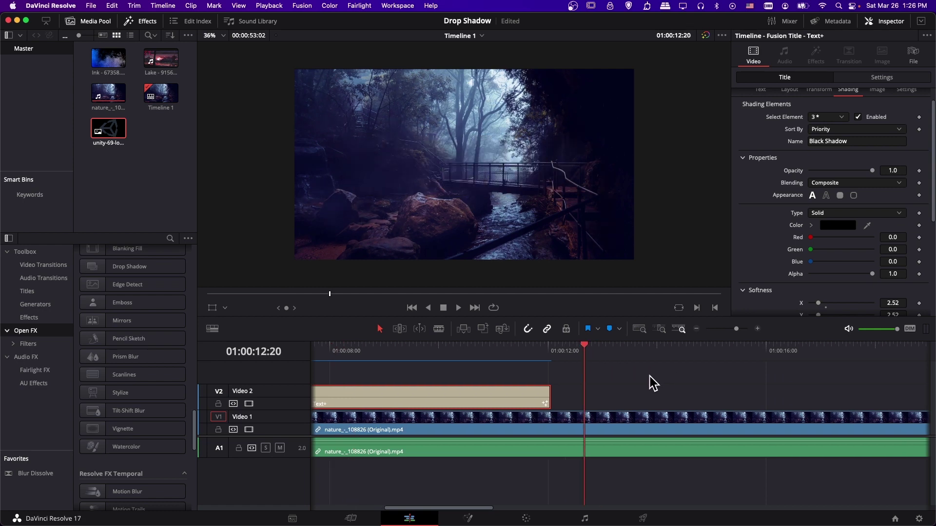
{"action": "left_click", "coordinate": [566, 376]}
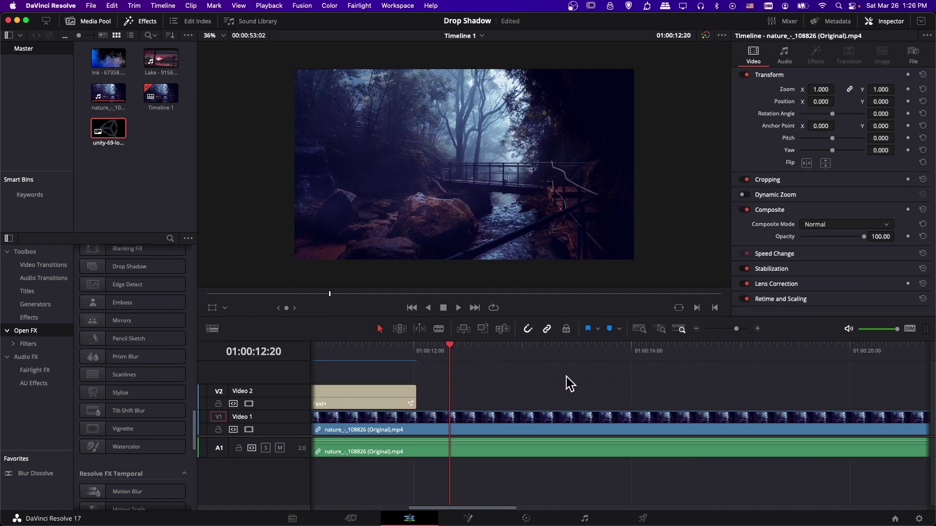
{"action": "left_click", "coordinate": [36, 293]}
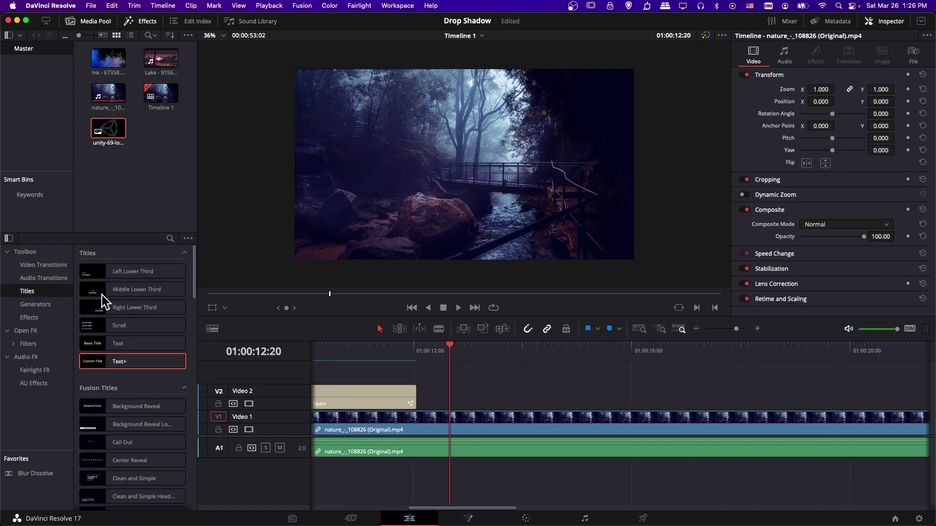
{"action": "left_click_drag", "start_coordinate": [196, 271], "coordinate": [196, 298]}
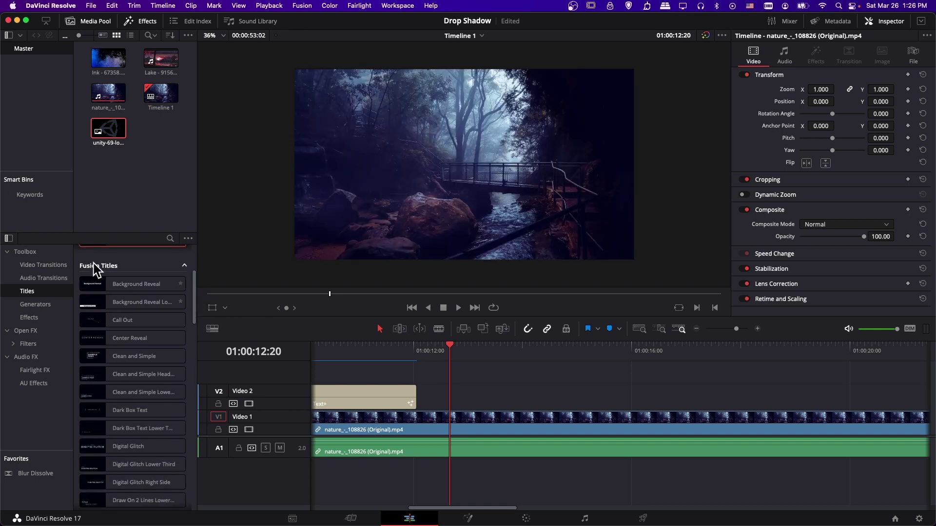
{"action": "scroll", "coordinate": [166, 445], "scroll_direction": "down", "scroll_amount": 10}
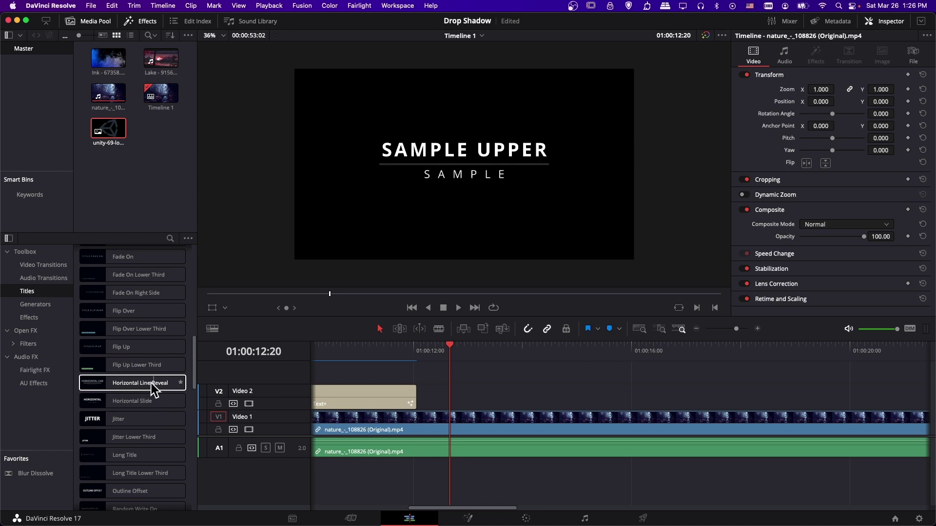
{"action": "left_click_drag", "start_coordinate": [127, 383], "coordinate": [455, 393]}
{"action": "left_click", "coordinate": [512, 356]}
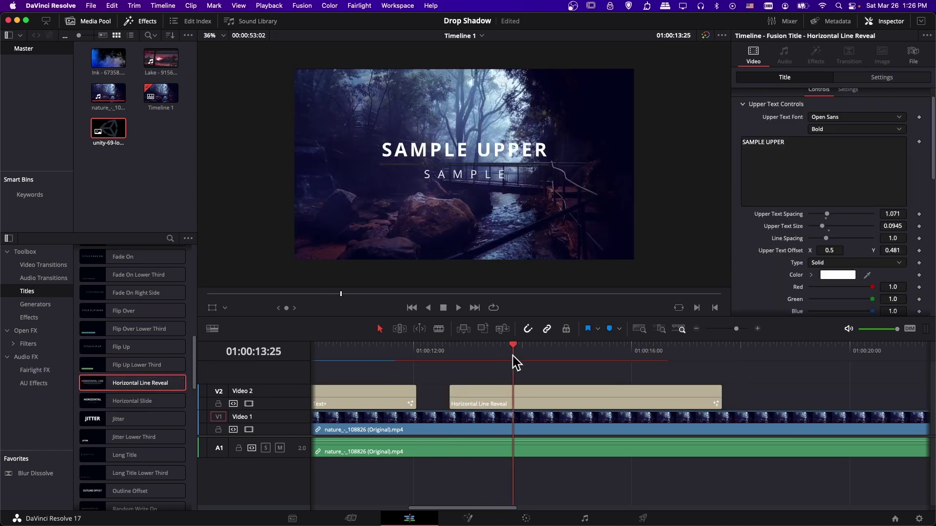
{"action": "left_click", "coordinate": [536, 386]}
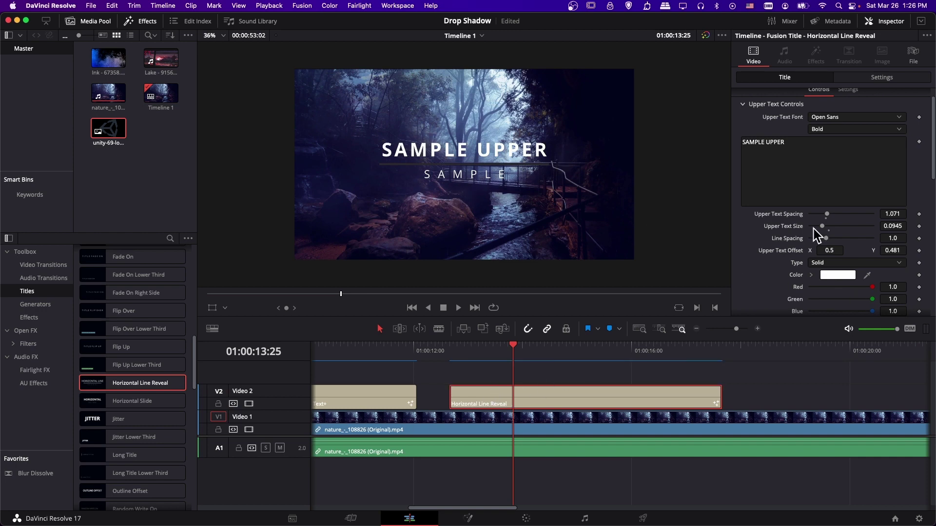
{"action": "scroll", "coordinate": [789, 229], "scroll_direction": "down", "scroll_amount": 5}
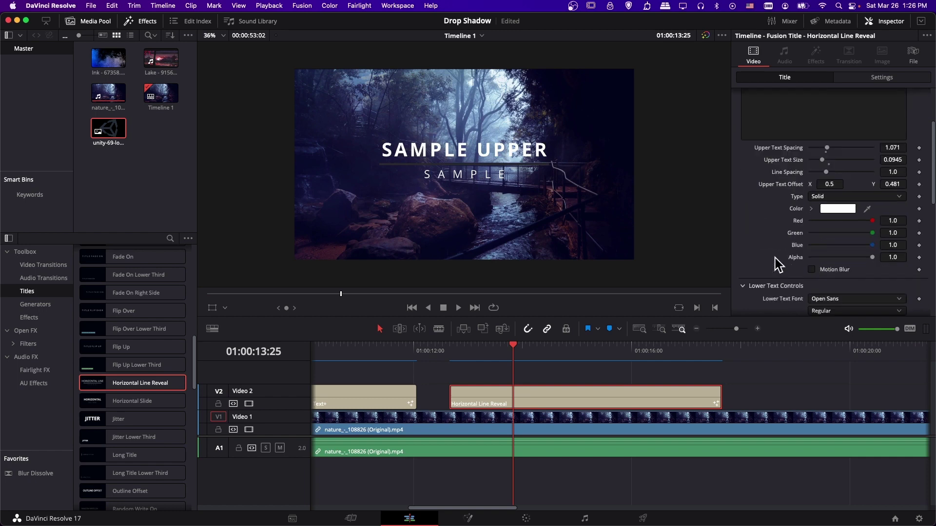
{"action": "scroll", "coordinate": [774, 258], "scroll_direction": "down", "scroll_amount": 10}
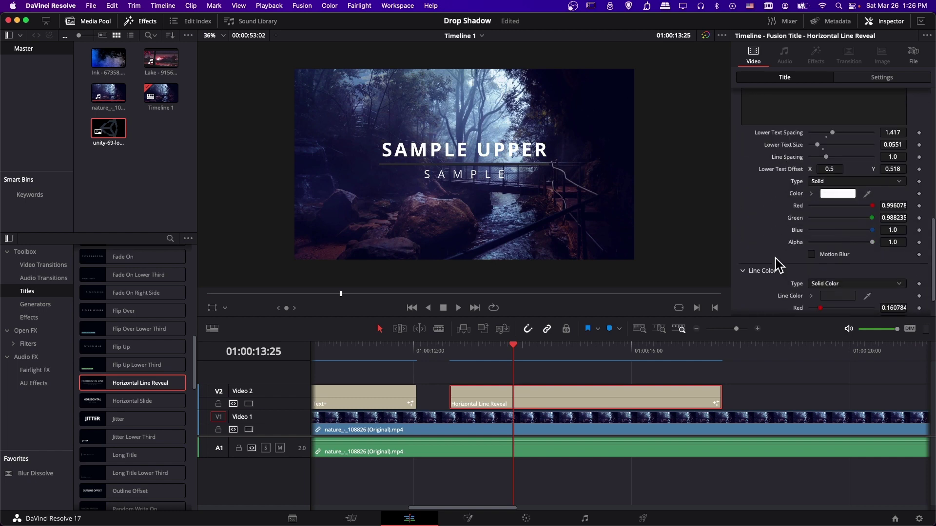
{"action": "scroll", "coordinate": [779, 260], "scroll_direction": "up", "scroll_amount": 10}
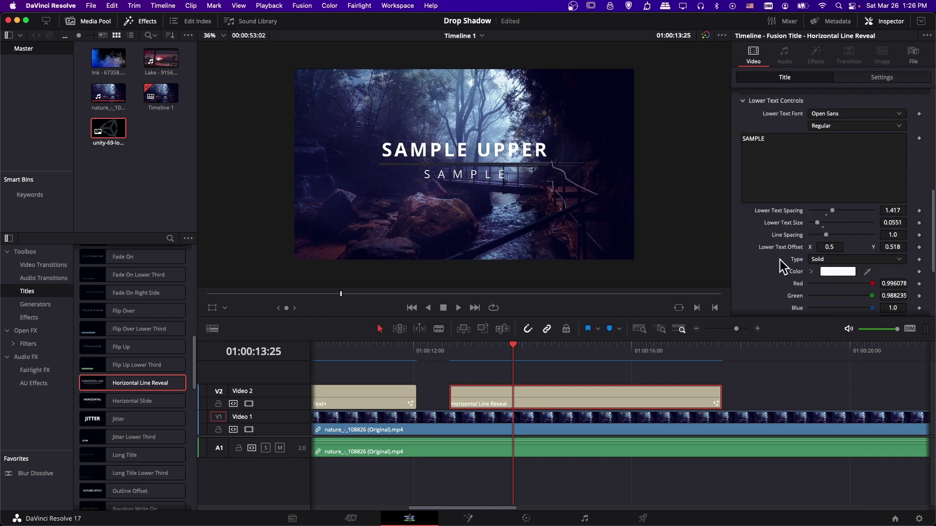
{"action": "scroll", "coordinate": [780, 259], "scroll_direction": "up", "scroll_amount": 5}
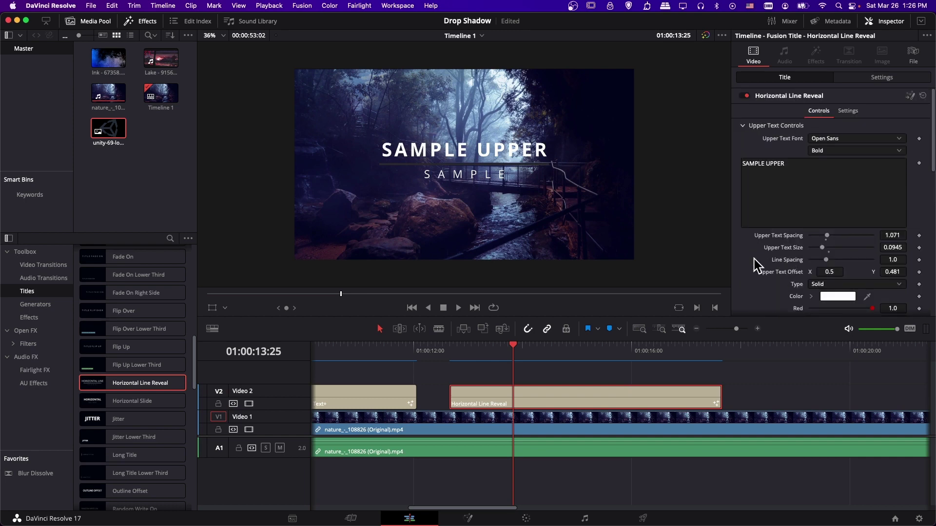
{"action": "scroll", "coordinate": [753, 265], "scroll_direction": "down", "scroll_amount": 6}
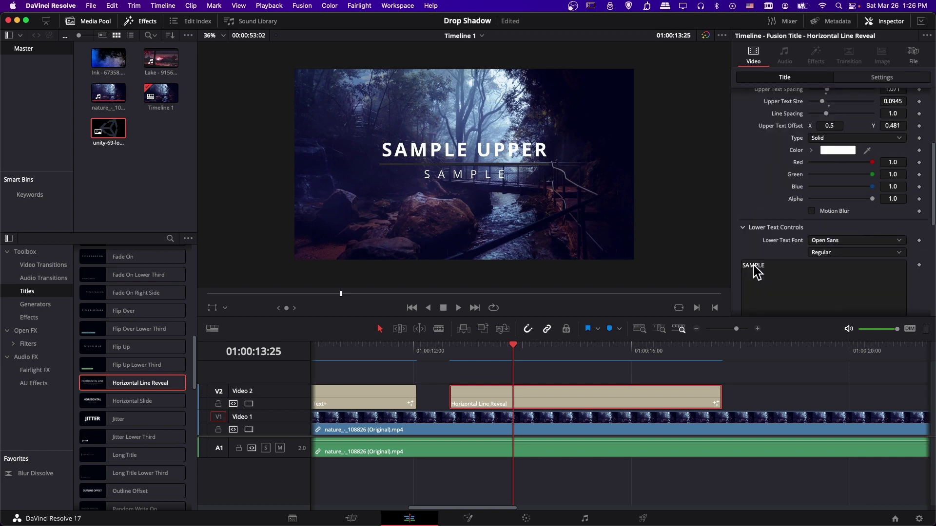
{"action": "scroll", "coordinate": [754, 271], "scroll_direction": "up", "scroll_amount": 6}
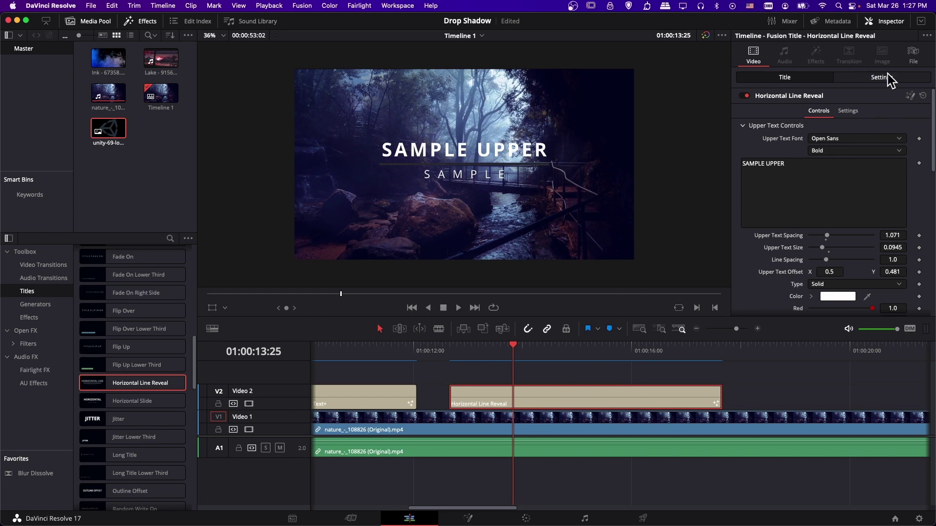
Open the title in Fusion, space out the nodes, and expand the HorizontalLineReveal group.
{"action": "left_click", "coordinate": [909, 96]}
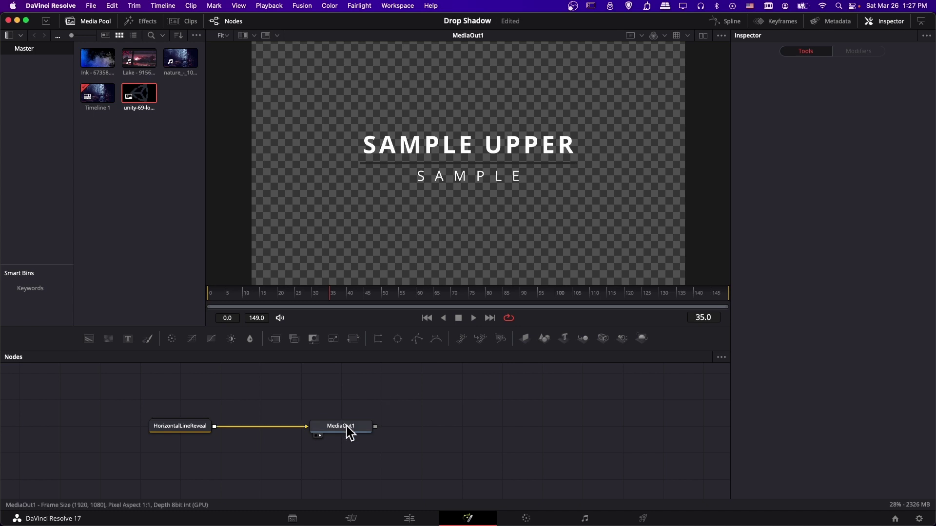
{"action": "left_click_drag", "start_coordinate": [349, 433], "coordinate": [411, 430]}
{"action": "left_click_drag", "start_coordinate": [297, 412], "coordinate": [432, 407]}
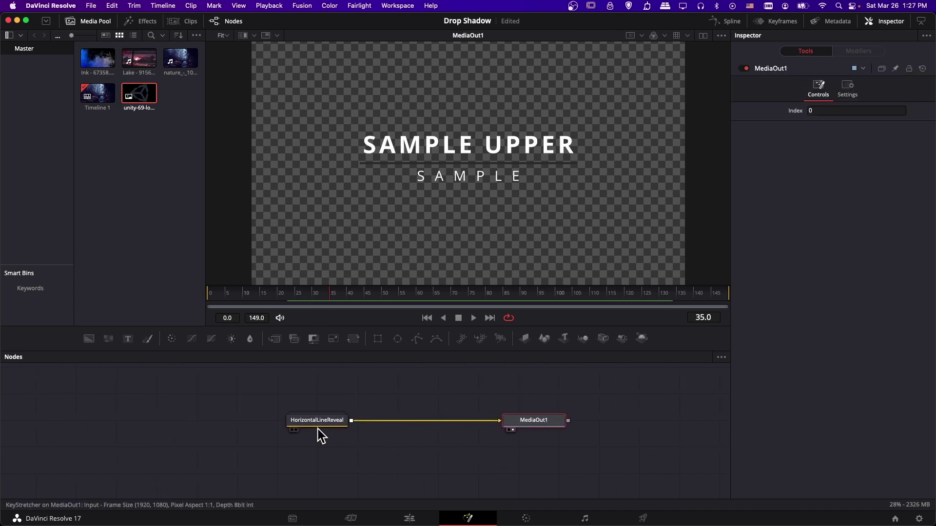
{"action": "mouse_move", "coordinate": [321, 427]}
{"action": "left_mouse_down"}
{"action": "mouse_move", "coordinate": [307, 431]}
{"action": "mouse_move", "coordinate": [317, 430]}
{"action": "left_mouse_up"}
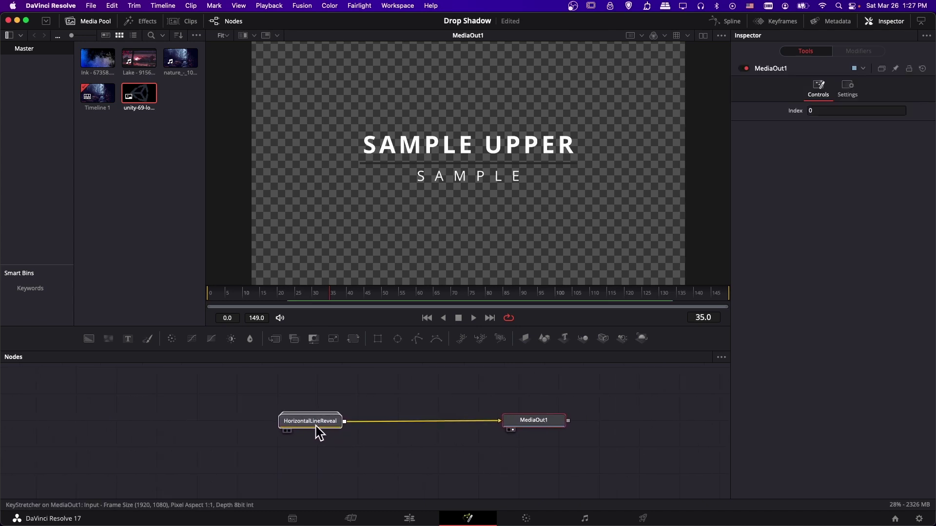
{"action": "left_click", "coordinate": [314, 431]}
{"action": "double_click", "coordinate": [314, 431]}
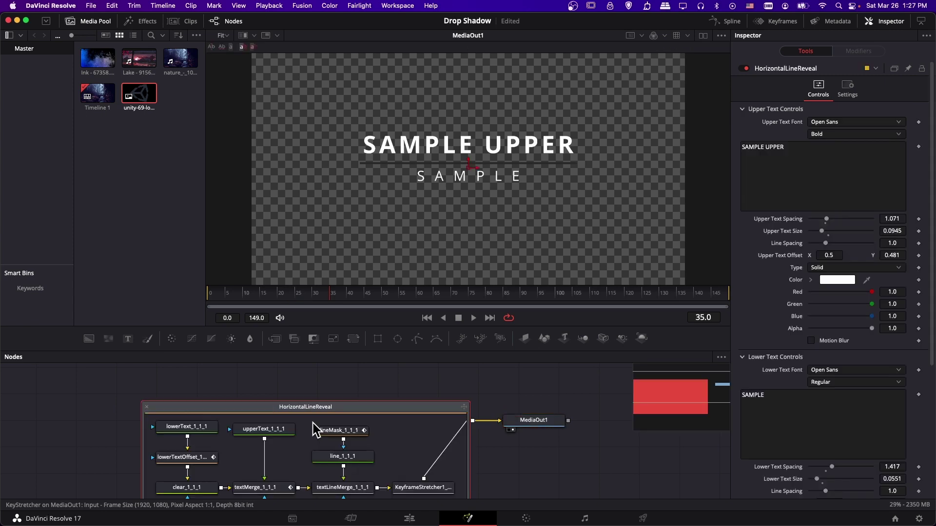
{"action": "left_click_drag", "start_coordinate": [417, 407], "coordinate": [417, 369]}
{"action": "scroll", "coordinate": [411, 408], "scroll_direction": "down", "scroll_amount": 2}
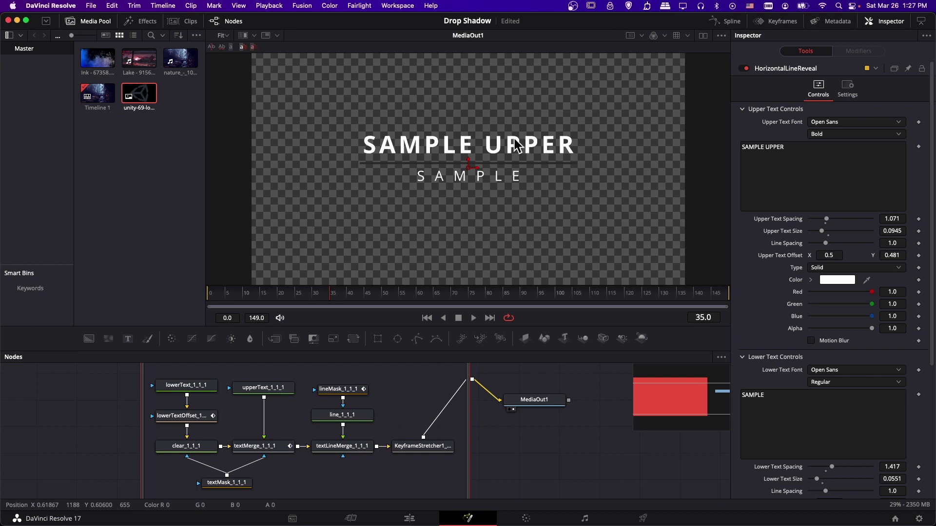
{"action": "left_click", "coordinate": [423, 388]}
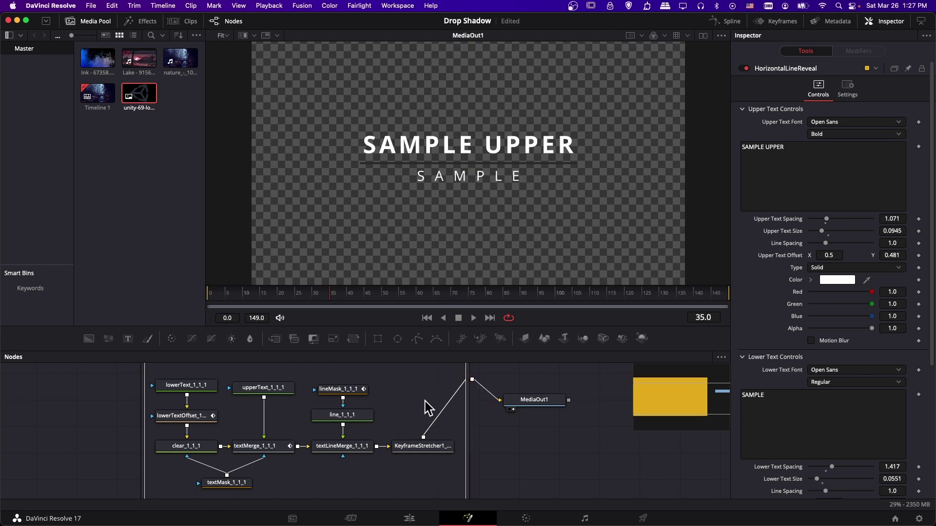
Enable shading element 3, Black Shadow, on the lowerText_1_1_1 node.
{"action": "left_click", "coordinate": [205, 387]}
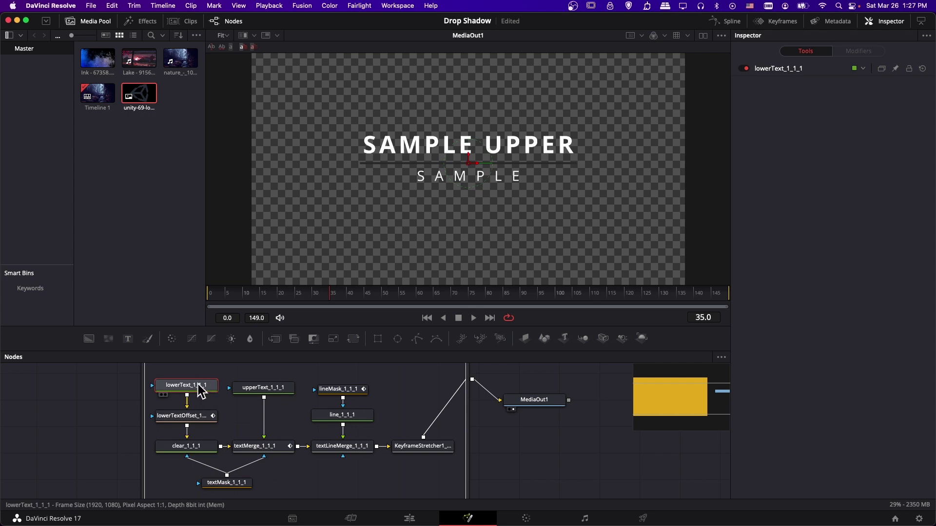
{"action": "left_click", "coordinate": [773, 69]}
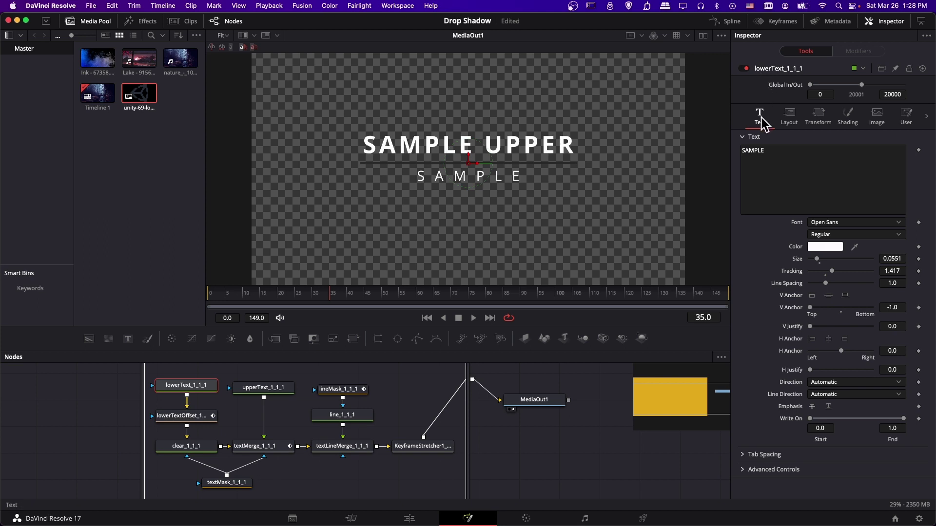
{"action": "left_click", "coordinate": [847, 124]}
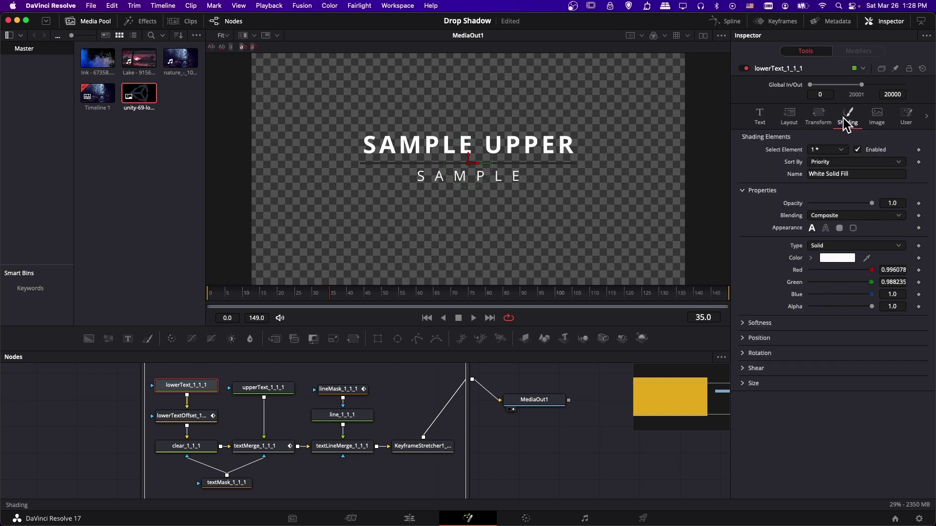
{"action": "left_click", "coordinate": [825, 148]}
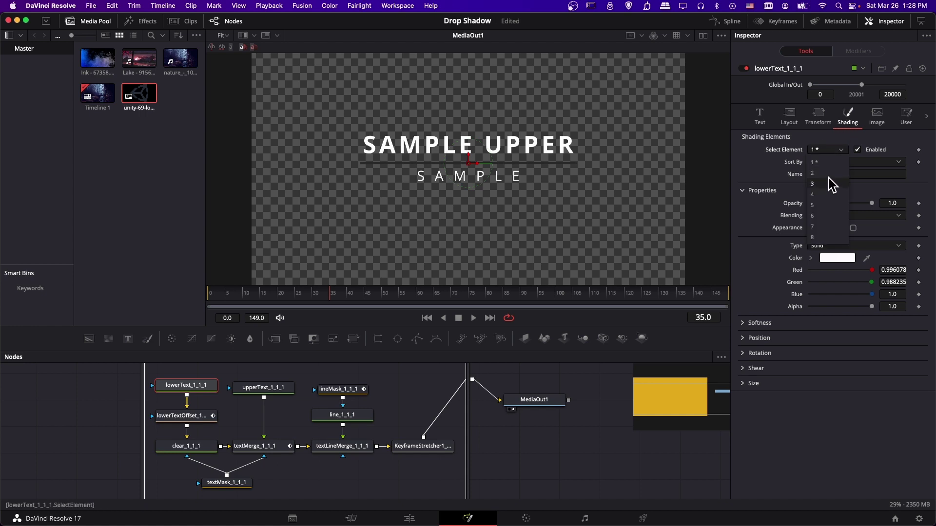
{"action": "left_click", "coordinate": [828, 177]}
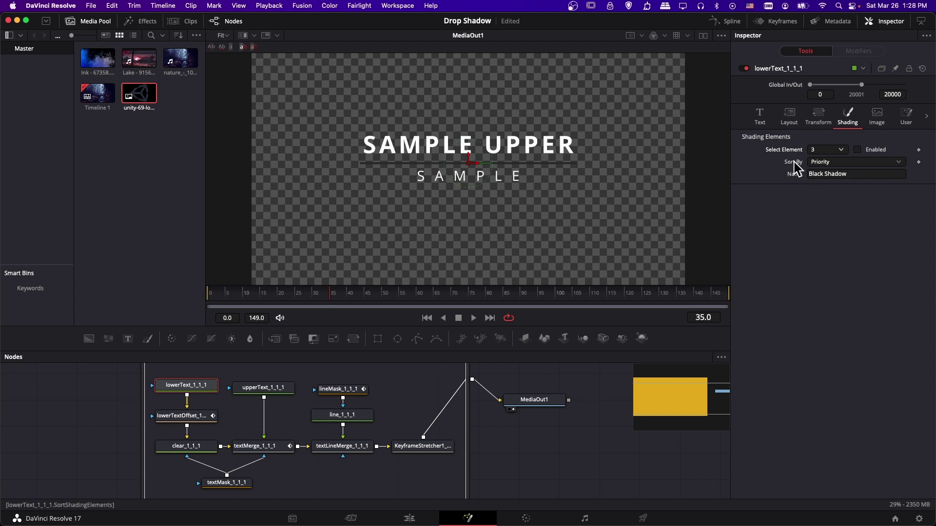
{"action": "left_click", "coordinate": [864, 150]}
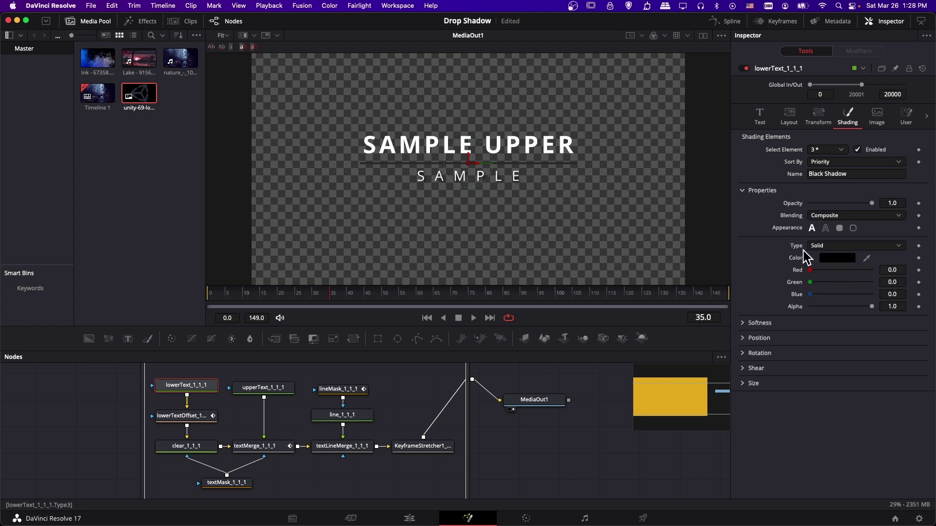
Lower the lower text shadow's softness to about 2.05 X and 2.36 Y.
{"action": "left_click", "coordinate": [745, 323]}
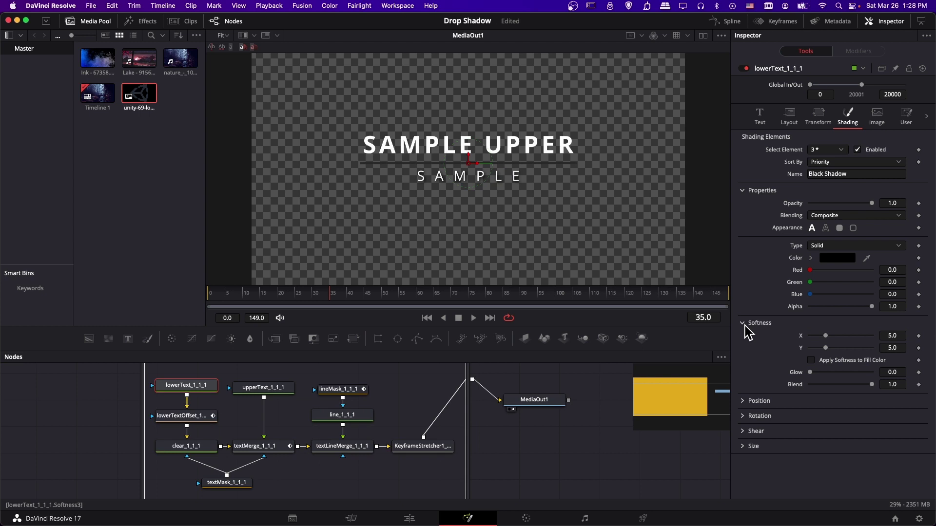
{"action": "left_click_drag", "start_coordinate": [825, 336], "coordinate": [820, 348]}
{"action": "left_click", "coordinate": [825, 348]}
{"action": "left_click", "coordinate": [758, 401]}
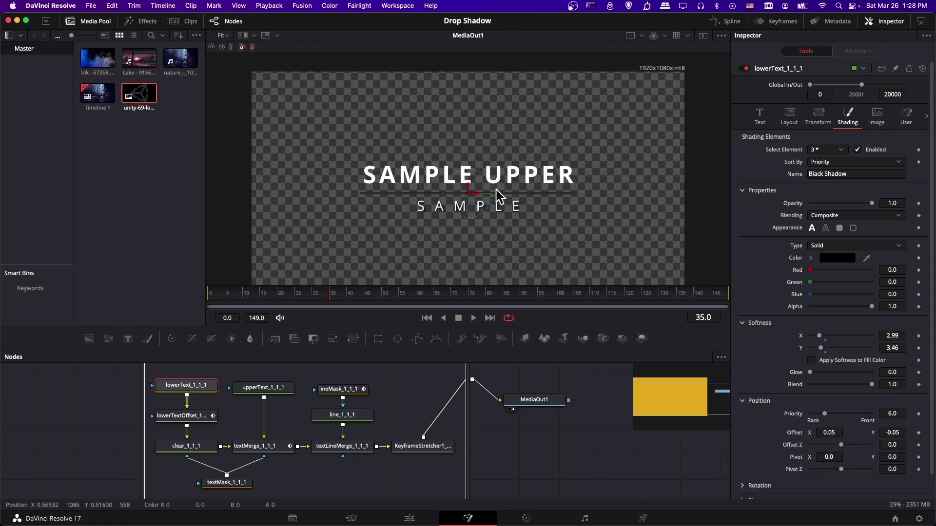
{"action": "scroll", "coordinate": [496, 190], "scroll_direction": "up", "scroll_amount": 5}
{"action": "left_click_drag", "start_coordinate": [496, 191], "coordinate": [520, 200]}
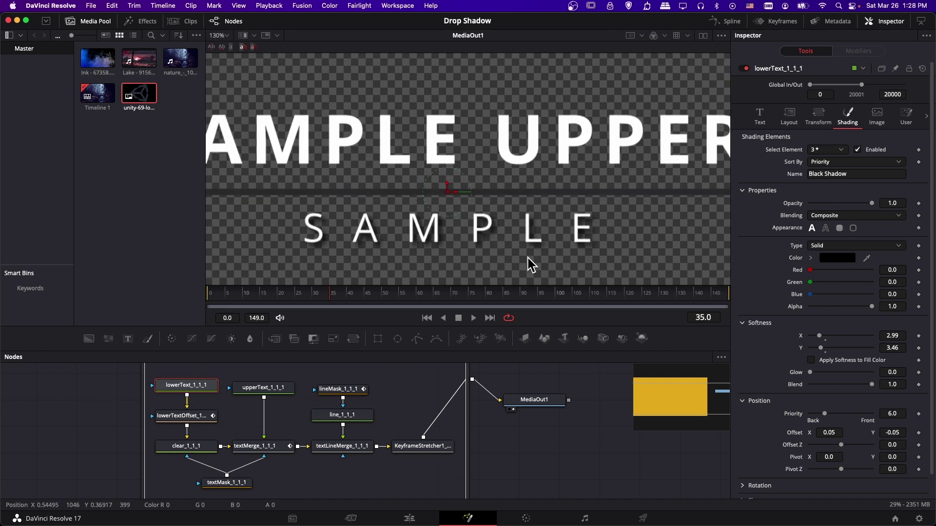
{"action": "left_click_drag", "start_coordinate": [821, 347], "coordinate": [817, 337]}
Set the lower text shadow's offset to 0.042 and -0.039.
{"action": "left_click", "coordinate": [826, 433]}
{"action": "type", "text": "0.042"}
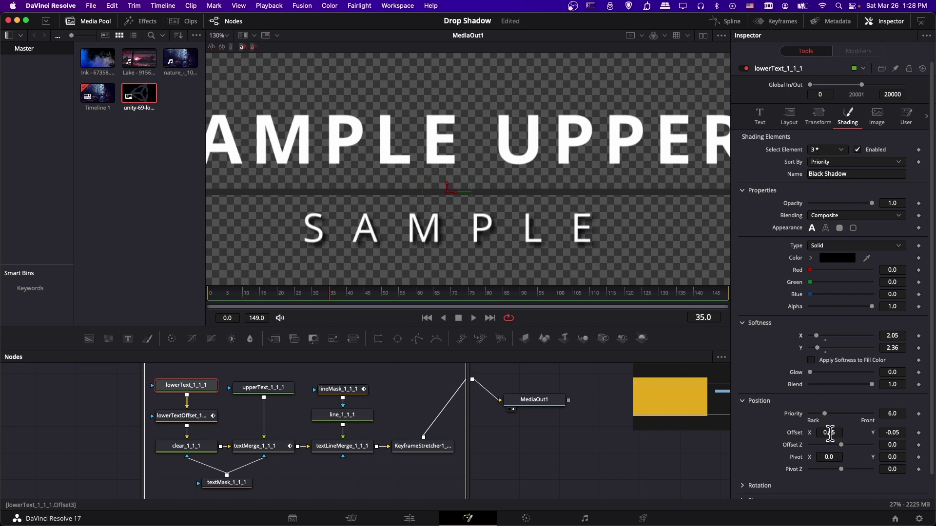
{"action": "left_click", "coordinate": [896, 432]}
{"action": "type", "text": "-0.066"}
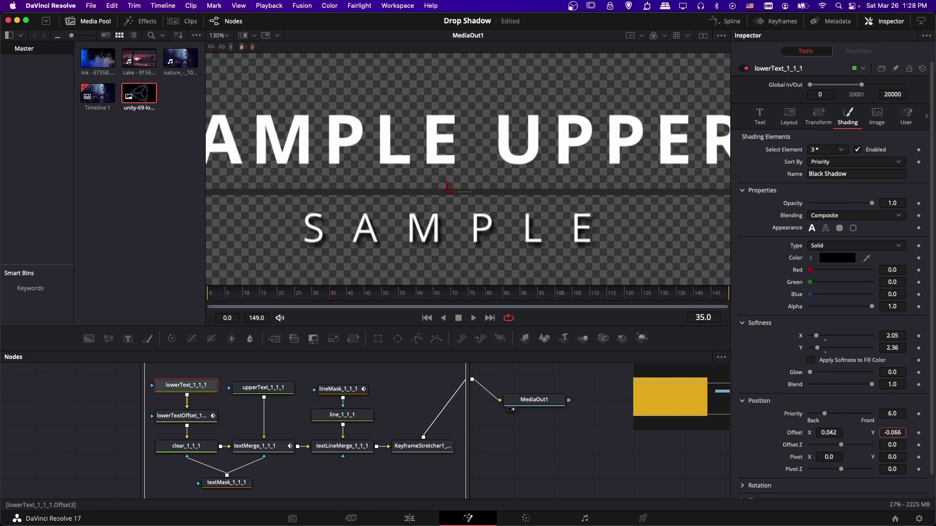
{"action": "key", "text": "BackSpace"}
{"action": "type", "text": "39"}
{"action": "key", "text": "Return"}
{"action": "scroll", "coordinate": [599, 190], "scroll_direction": "down", "scroll_amount": 2}
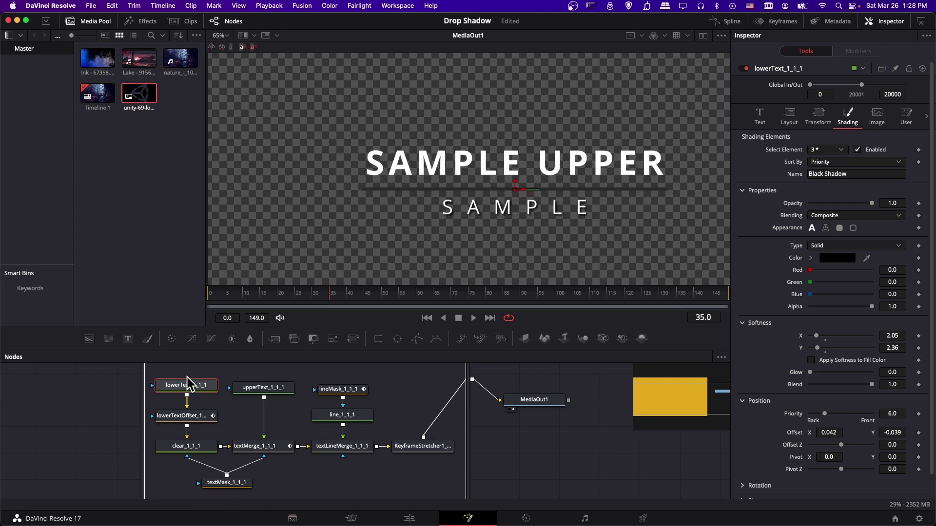
{"action": "left_click_drag", "start_coordinate": [256, 412], "coordinate": [234, 420]}
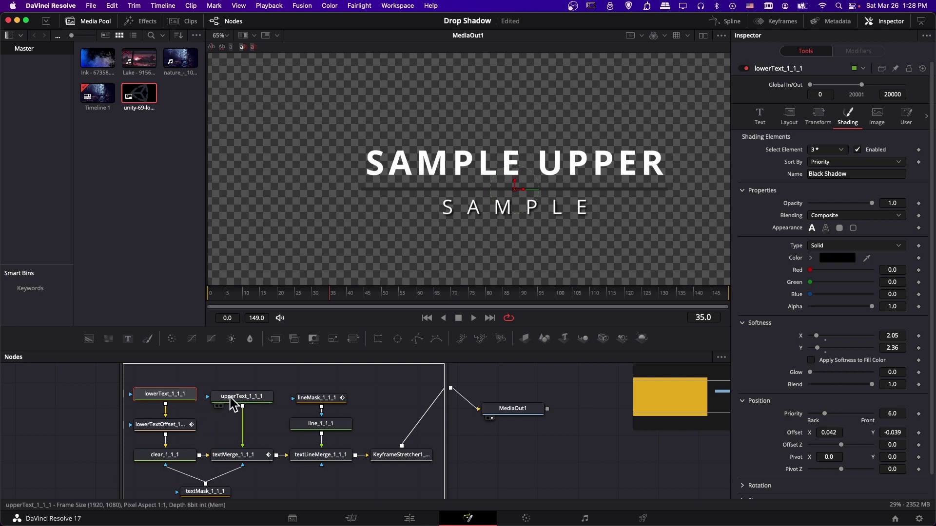
On the upperText_1_1_1 node's Shading tab, enable shading element 3, Black Shadow.
{"action": "left_click", "coordinate": [233, 403]}
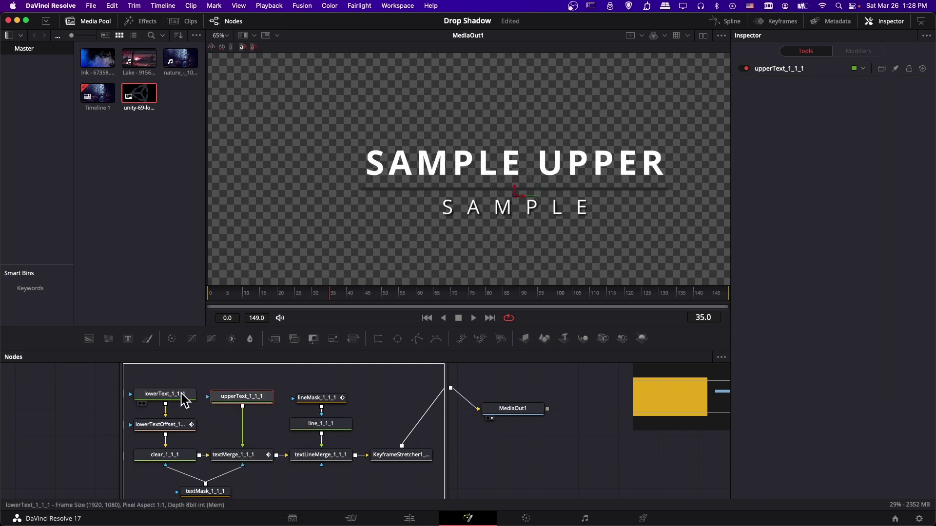
{"action": "left_click", "coordinate": [185, 393]}
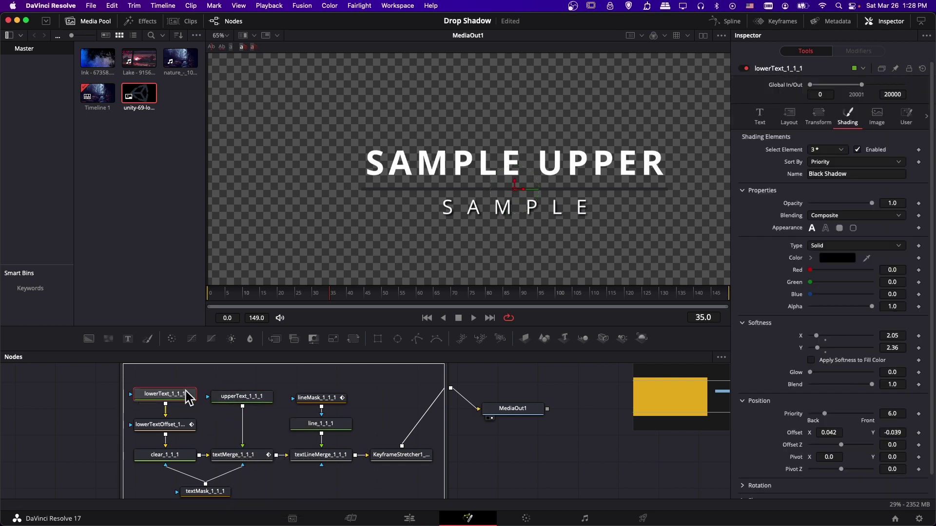
{"action": "left_click", "coordinate": [238, 400]}
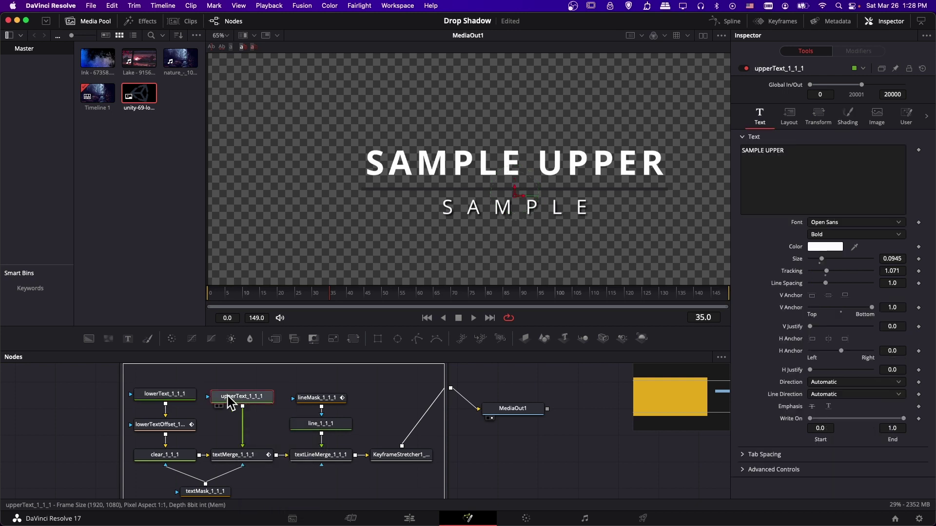
{"action": "left_click", "coordinate": [849, 117]}
{"action": "left_click", "coordinate": [824, 149]}
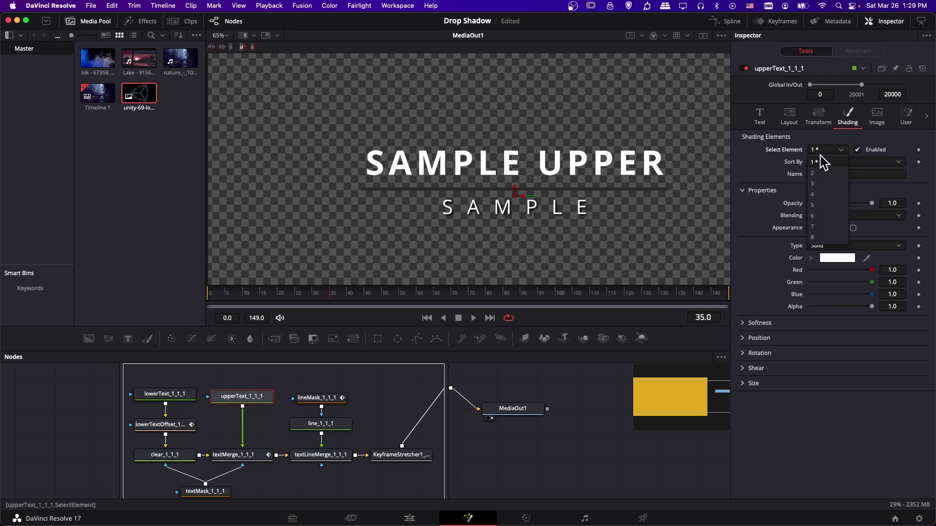
{"action": "left_click", "coordinate": [827, 185]}
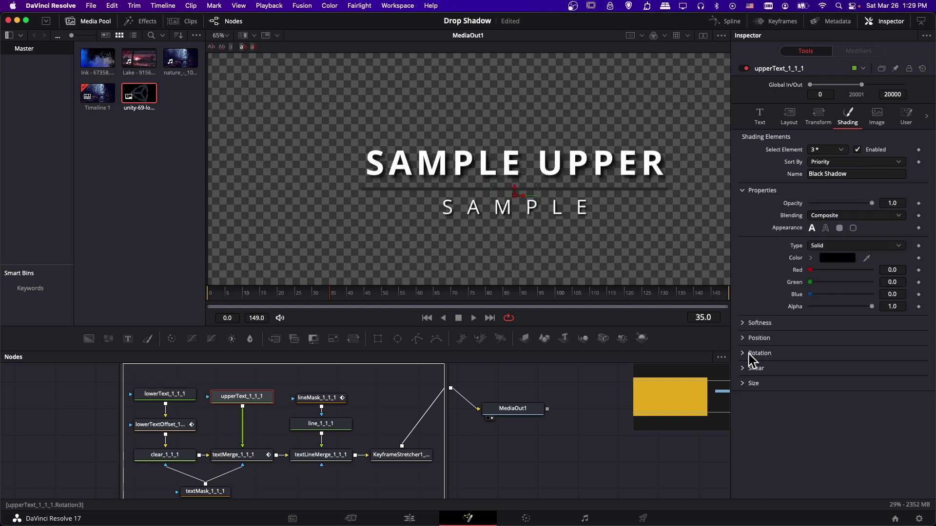
Set the title shadow to softness 2.68, glow 0.157 and offset 0.094/-0.083.
{"action": "left_click", "coordinate": [746, 323]}
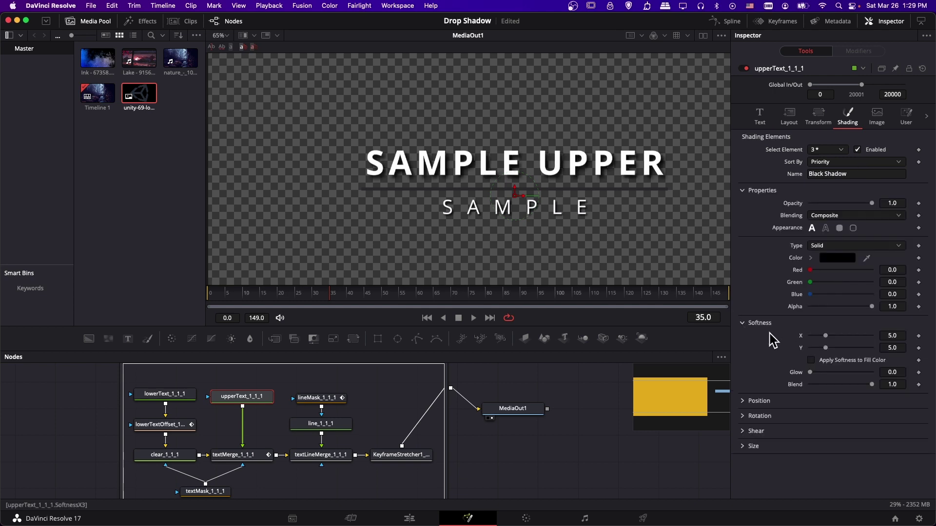
{"action": "left_click", "coordinate": [742, 402]}
{"action": "scroll", "coordinate": [793, 402], "scroll_direction": "down", "scroll_amount": 1}
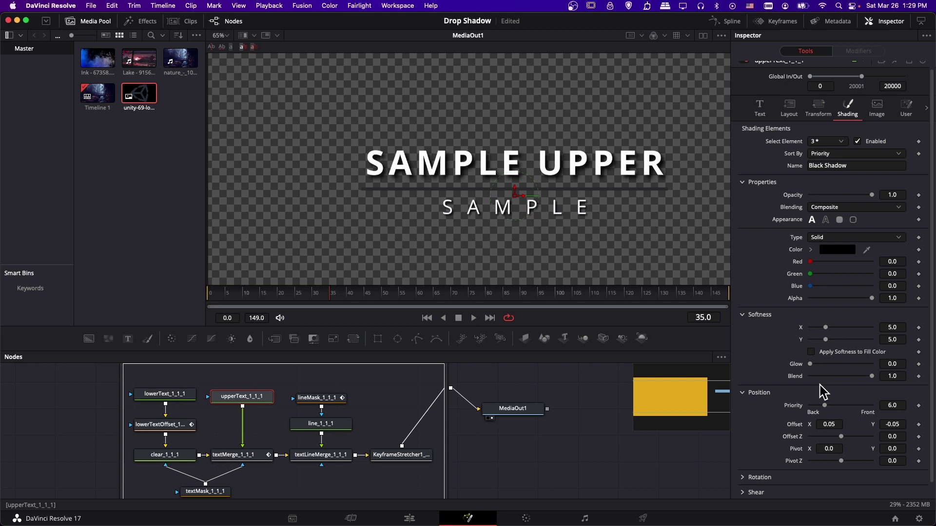
{"action": "left_click", "coordinate": [831, 424]}
{"action": "type", "text": "0.061"}
{"action": "mouse_move", "coordinate": [829, 424]}
{"action": "left_mouse_down"}
{"action": "mouse_move", "coordinate": [843, 424]}
{"action": "mouse_move", "coordinate": [821, 428]}
{"action": "mouse_move", "coordinate": [834, 428]}
{"action": "left_mouse_up"}
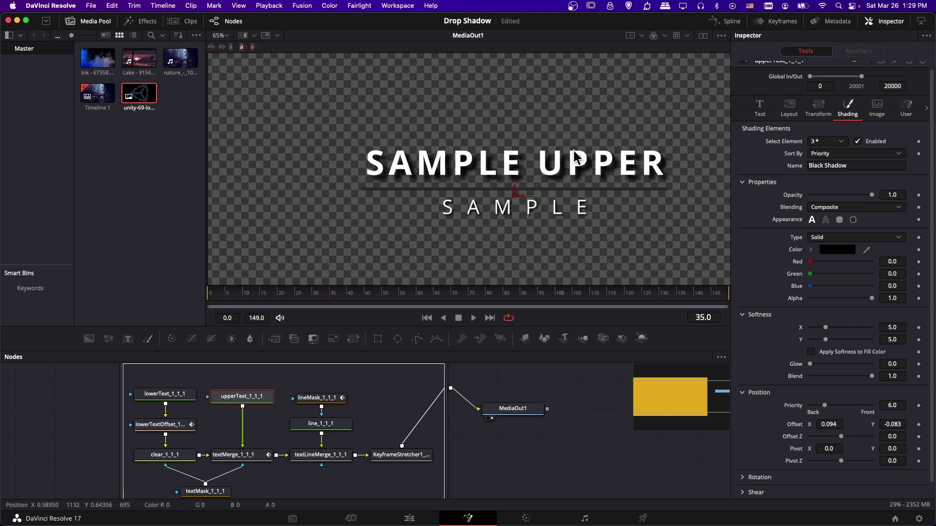
{"action": "mouse_move", "coordinate": [827, 327]}
{"action": "left_mouse_down"}
{"action": "mouse_move", "coordinate": [821, 340]}
{"action": "mouse_move", "coordinate": [818, 329]}
{"action": "left_mouse_up"}
{"action": "left_click_drag", "start_coordinate": [810, 365], "coordinate": [821, 371]}
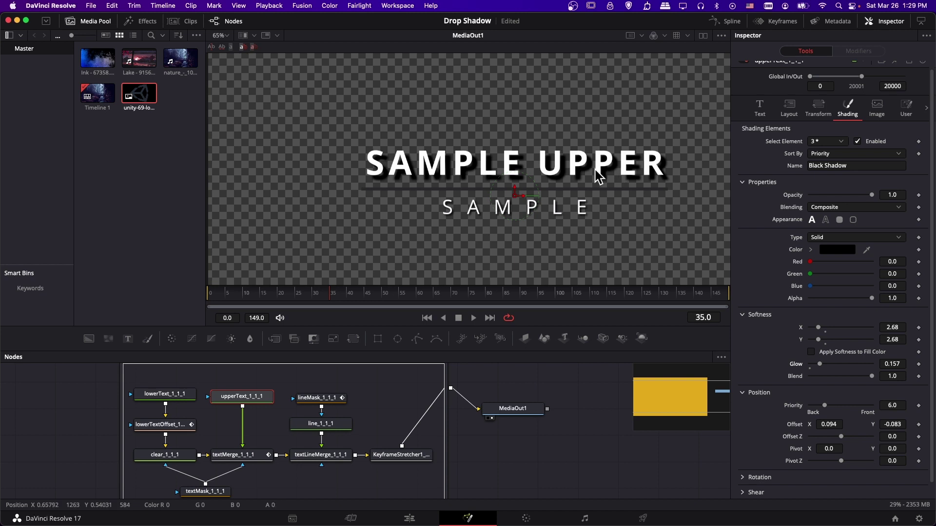
{"action": "scroll", "coordinate": [658, 255], "scroll_direction": "right", "scroll_amount": 3}
{"action": "scroll", "coordinate": [616, 261], "scroll_direction": "down", "scroll_amount": 1}
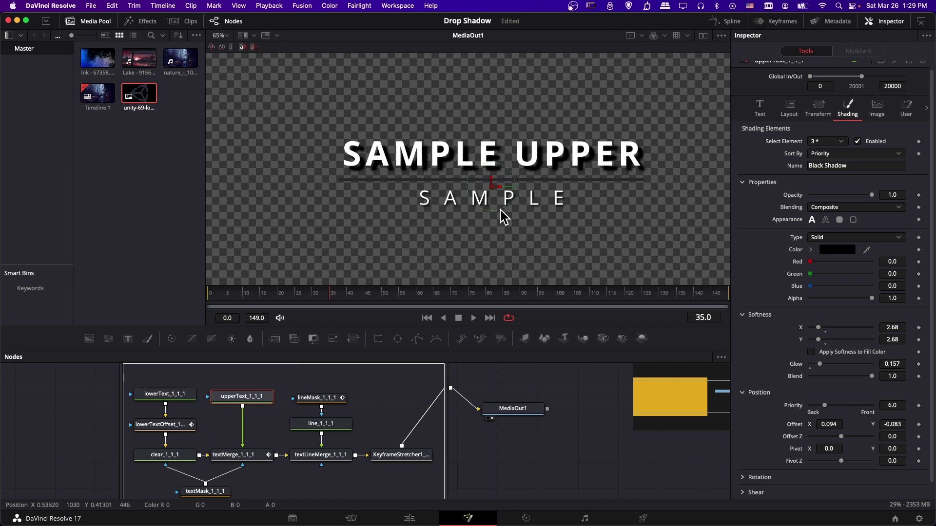
On the Edit page, trim the end of the Horizontal Line Reveal title on V2.
{"action": "left_click", "coordinate": [414, 518]}
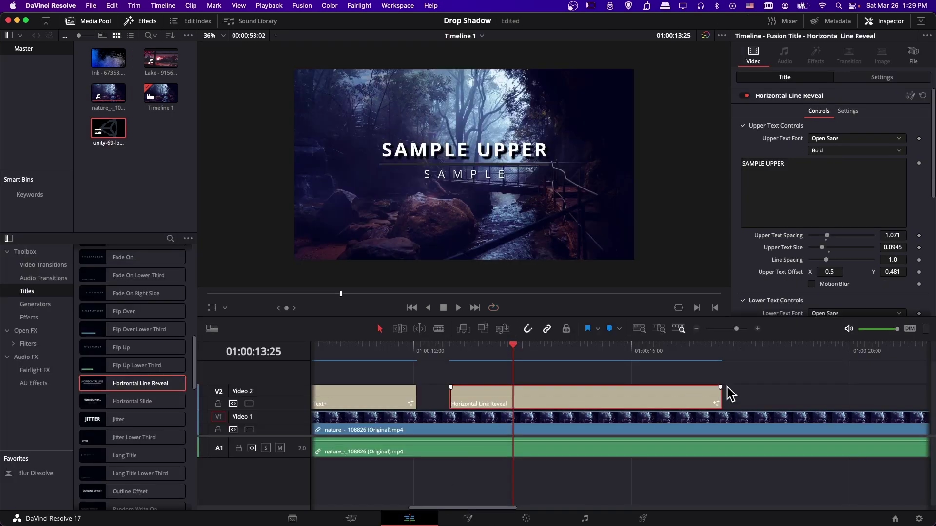
{"action": "left_click_drag", "start_coordinate": [726, 393], "coordinate": [499, 390]}
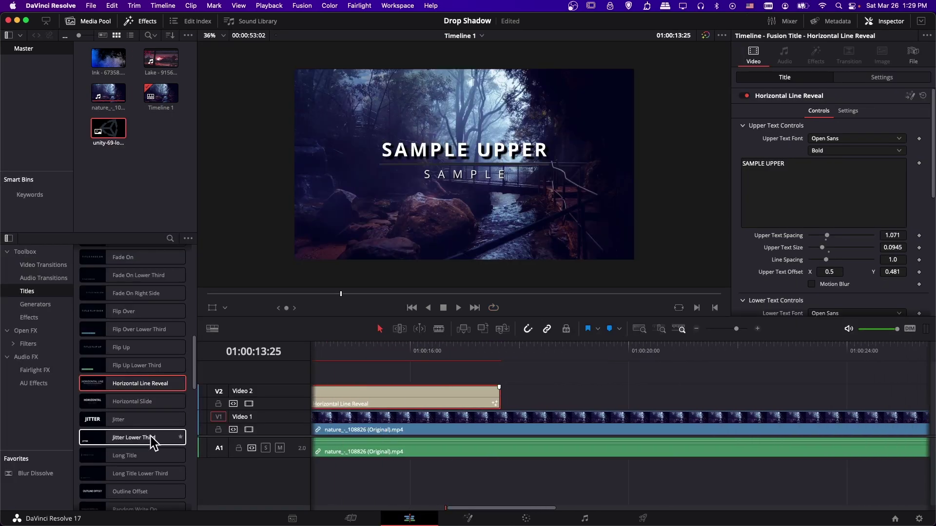
{"action": "scroll", "coordinate": [161, 446], "scroll_direction": "down", "scroll_amount": 2}
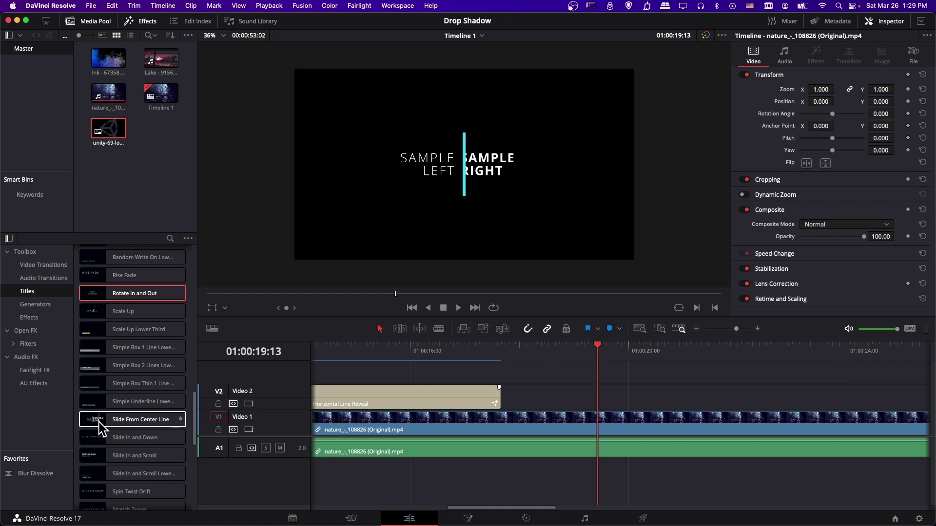
Place a Slide From Center Line title on V2 right after it and preview its animation.
{"action": "left_click_drag", "start_coordinate": [101, 429], "coordinate": [539, 399]}
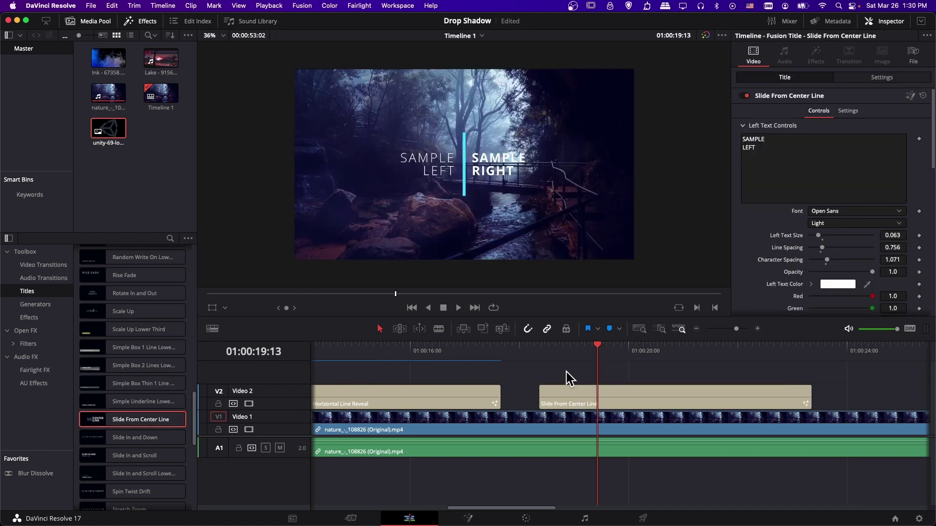
{"action": "left_click", "coordinate": [574, 396]}
{"action": "left_click_drag", "start_coordinate": [585, 355], "coordinate": [603, 360]}
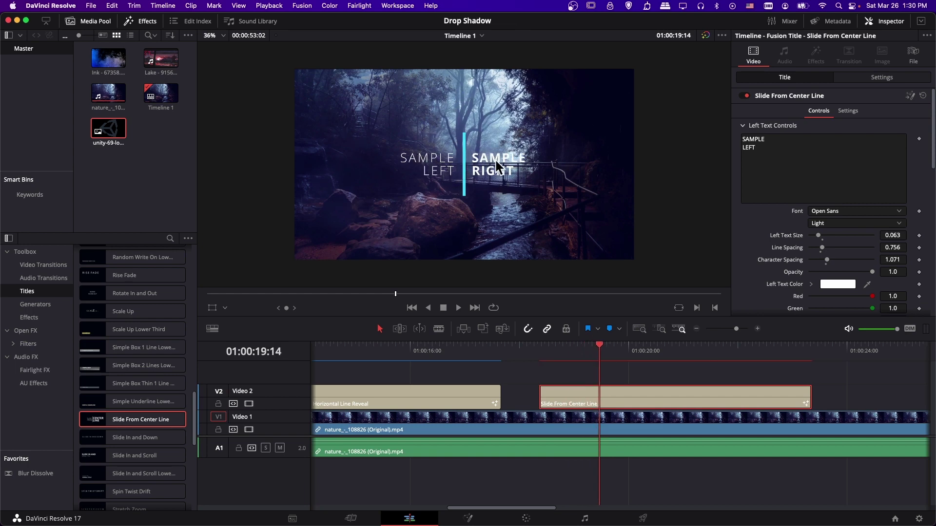
Open the Slide From Center Line title in Fusion and expand its group into leftText, rightText, merge and mask nodes.
{"action": "left_click", "coordinate": [909, 96]}
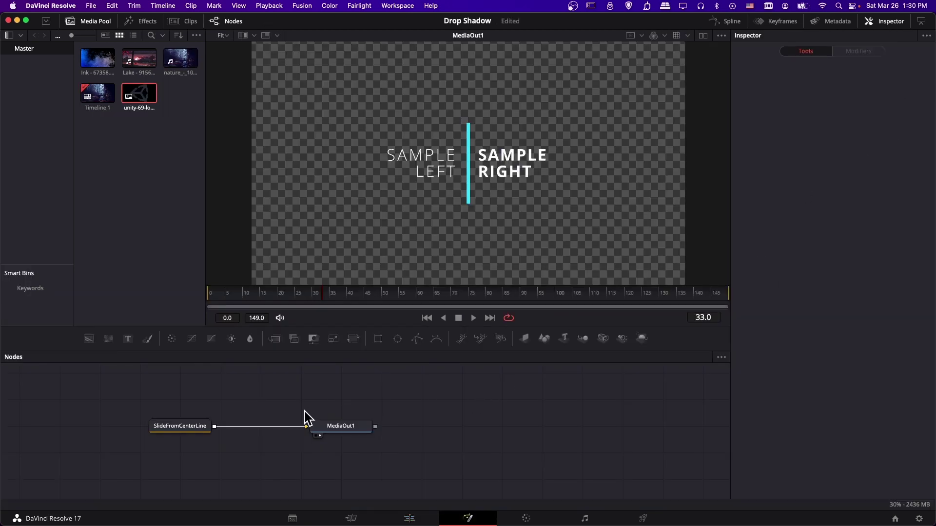
{"action": "left_click_drag", "start_coordinate": [341, 426], "coordinate": [478, 426]}
{"action": "double_click", "coordinate": [176, 427]}
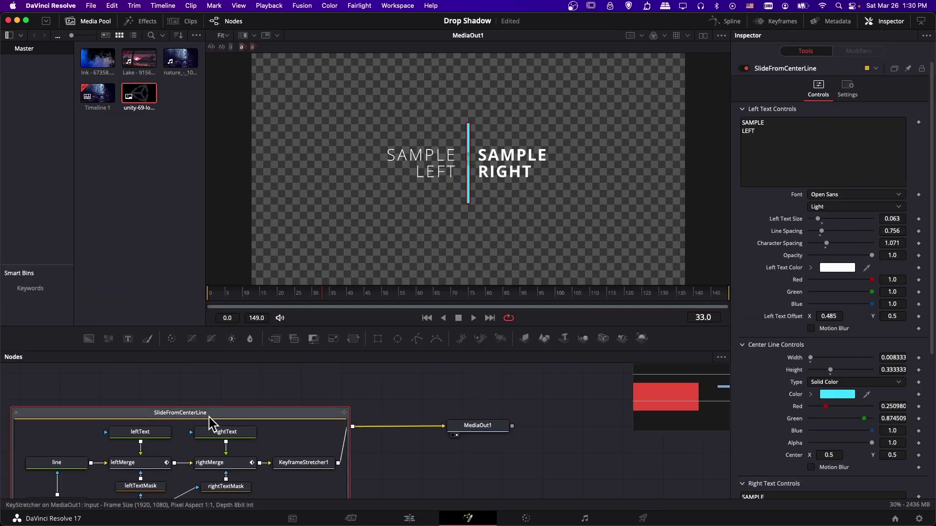
{"action": "left_click_drag", "start_coordinate": [211, 422], "coordinate": [182, 435]}
{"action": "scroll", "coordinate": [322, 389], "scroll_direction": "down", "scroll_amount": 3}
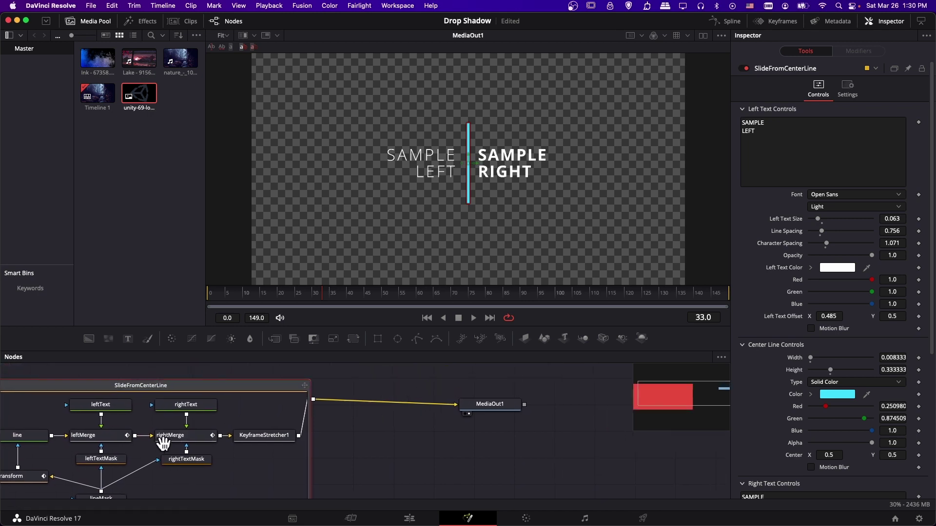
{"action": "left_click_drag", "start_coordinate": [278, 390], "coordinate": [272, 393]}
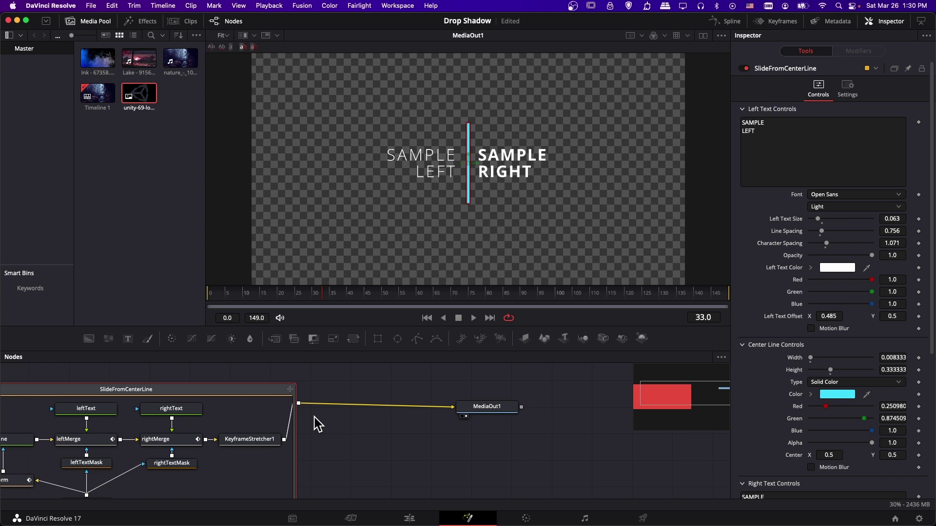
{"action": "left_click_drag", "start_coordinate": [281, 393], "coordinate": [275, 401]}
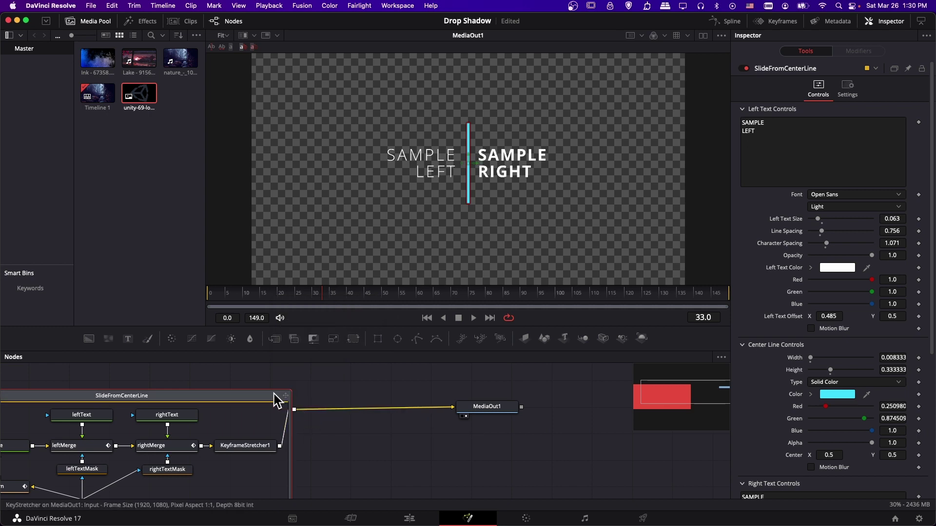
{"action": "mouse_move", "coordinate": [276, 397]}
{"action": "left_mouse_down"}
{"action": "mouse_move", "coordinate": [288, 397]}
{"action": "mouse_move", "coordinate": [279, 400]}
{"action": "left_mouse_up"}
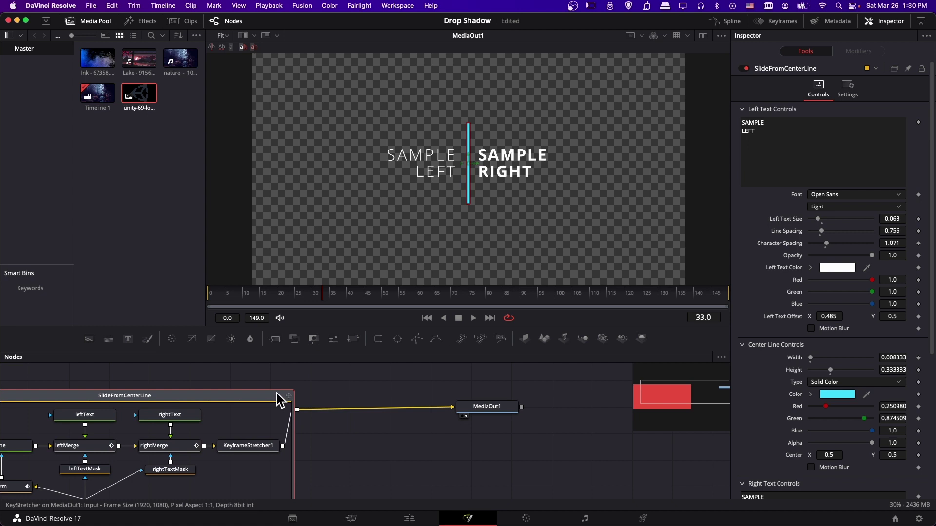
Insert a Resolve FX Stylize Drop Shadow node before MediaOut1.
{"action": "right_click", "coordinate": [340, 411]}
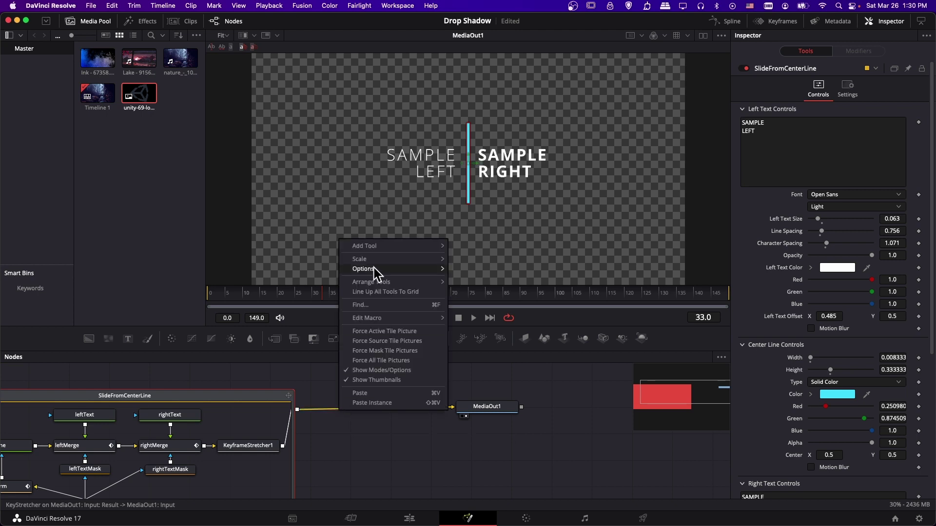
{"action": "mouse_move", "coordinate": [381, 248]}
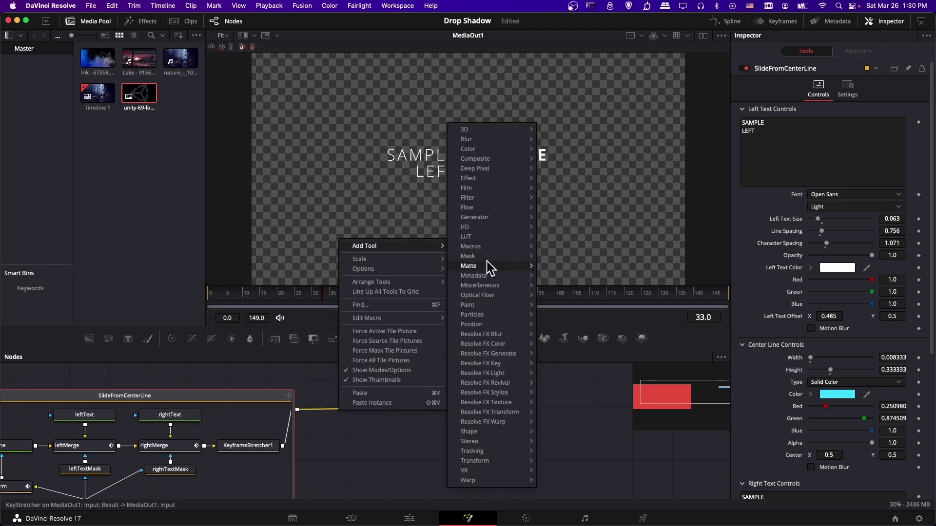
{"action": "mouse_move", "coordinate": [505, 397]}
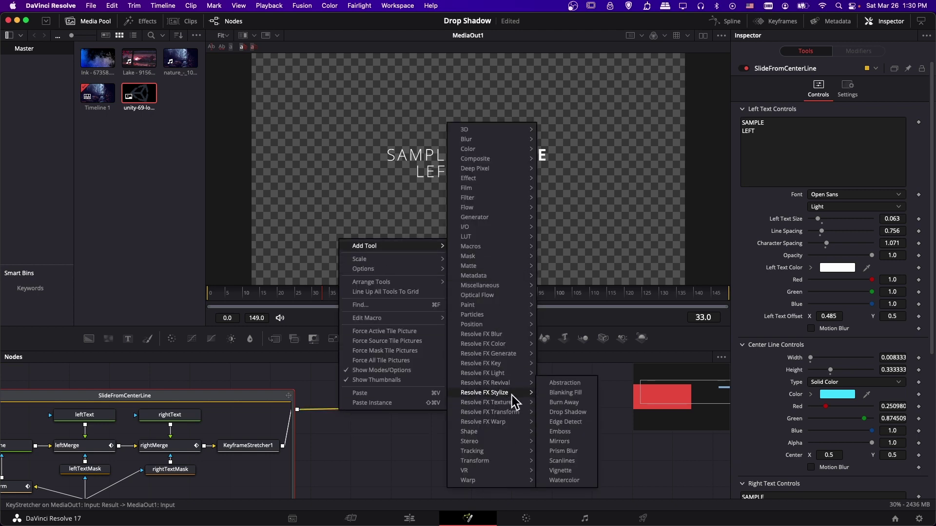
{"action": "left_click", "coordinate": [568, 411]}
{"action": "left_click_drag", "start_coordinate": [348, 412], "coordinate": [371, 411]}
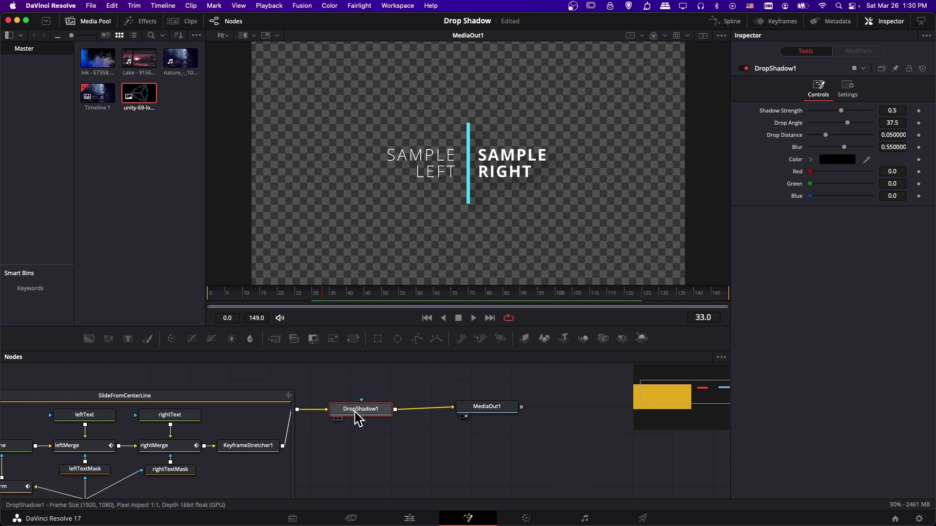
{"action": "left_click_drag", "start_coordinate": [355, 412], "coordinate": [357, 411]}
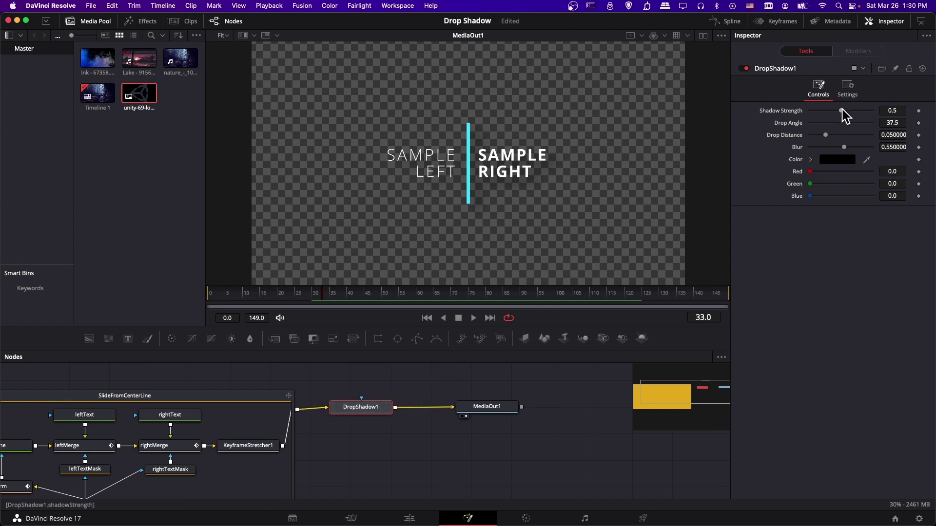
Set the drop shadow to strength 0.827, distance 0.0252 and blur 0.197.
{"action": "left_click_drag", "start_coordinate": [842, 110], "coordinate": [861, 110]}
{"action": "left_click_drag", "start_coordinate": [843, 147], "coordinate": [818, 133]}
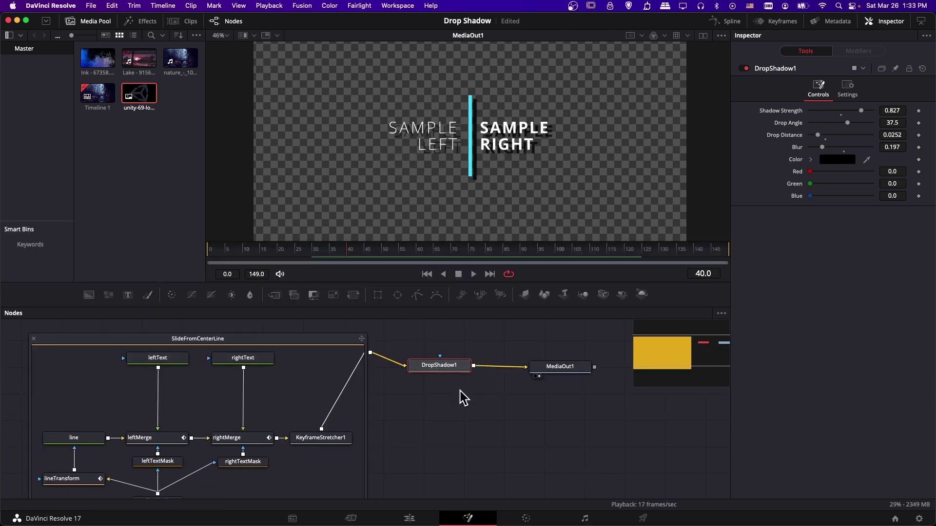
{"action": "left_click", "coordinate": [463, 398]}
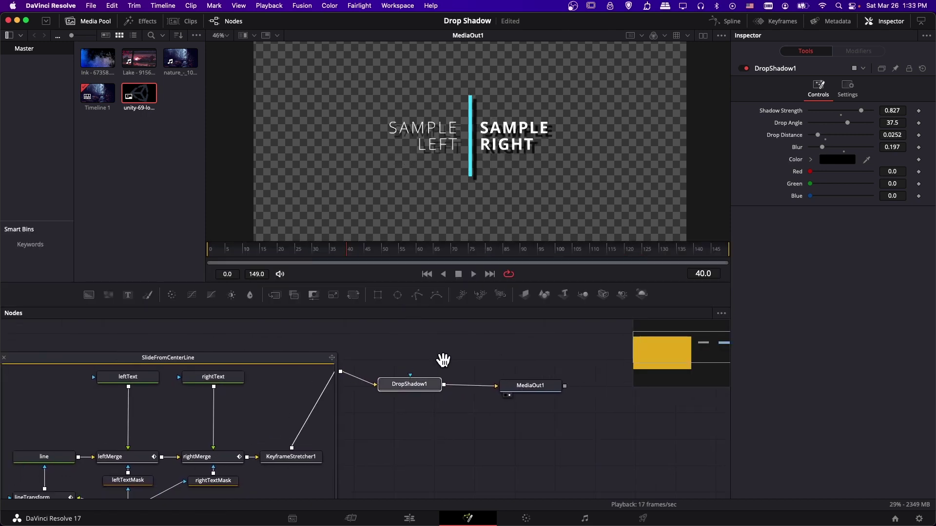
{"action": "left_click", "coordinate": [339, 345]}
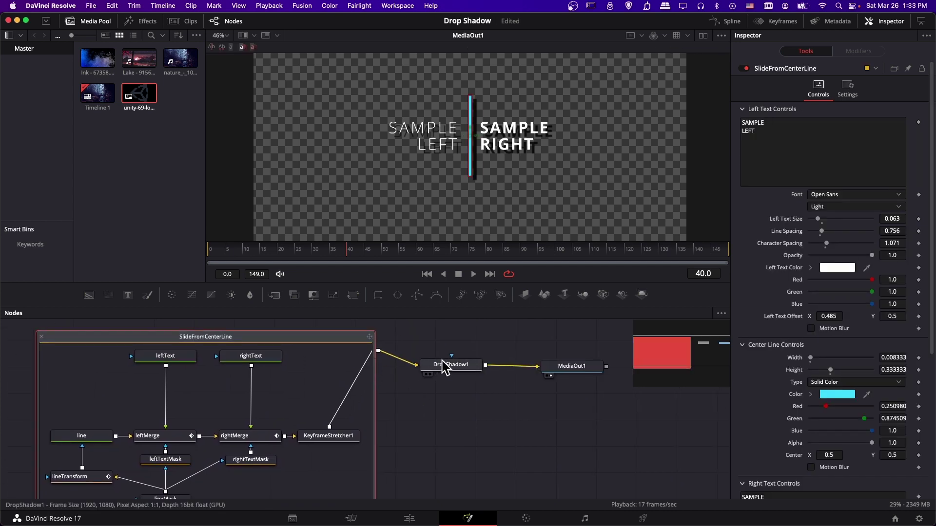
{"action": "left_click", "coordinate": [453, 375]}
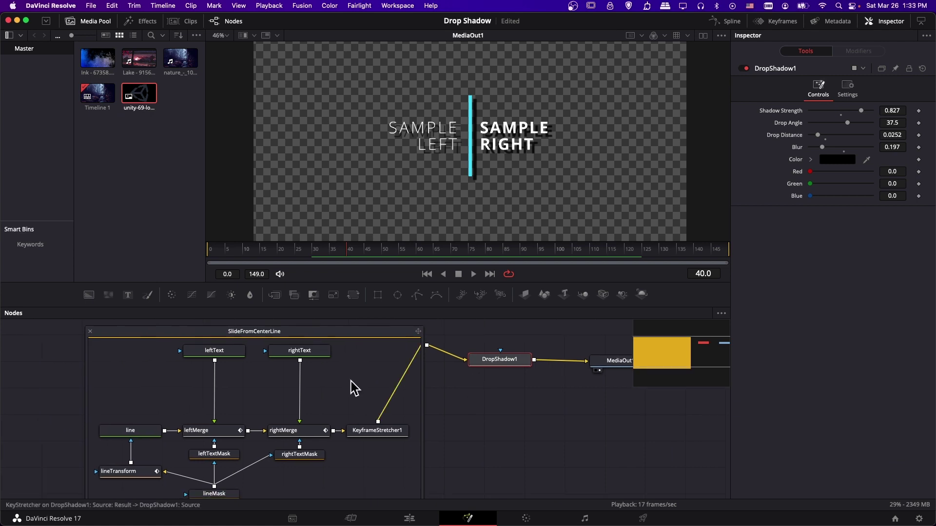
{"action": "left_click", "coordinate": [128, 431]}
{"action": "left_click", "coordinate": [227, 352]}
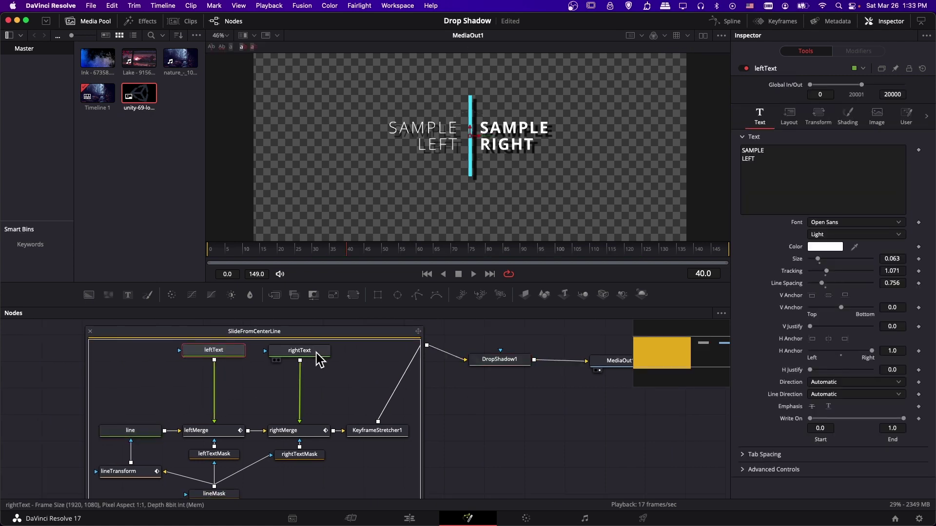
{"action": "left_click", "coordinate": [318, 356]}
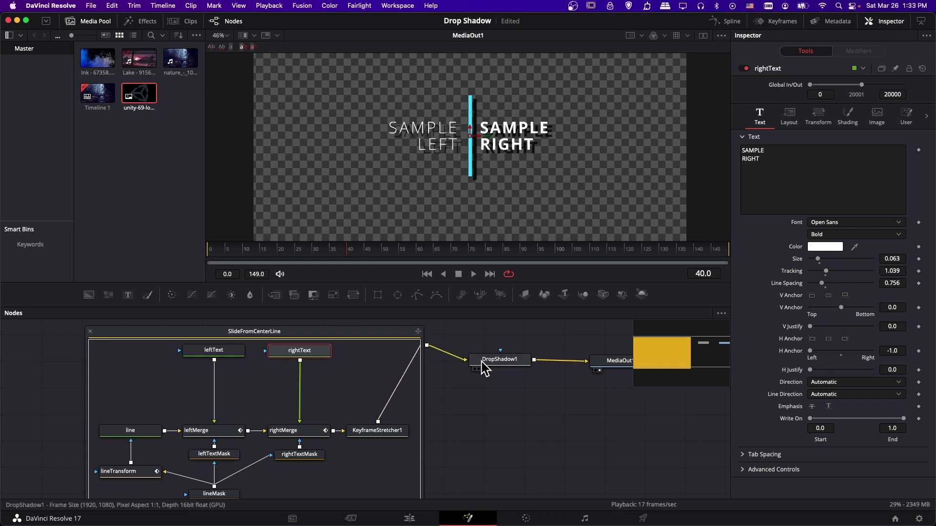
{"action": "scroll", "coordinate": [439, 375], "scroll_direction": "right", "scroll_amount": 3}
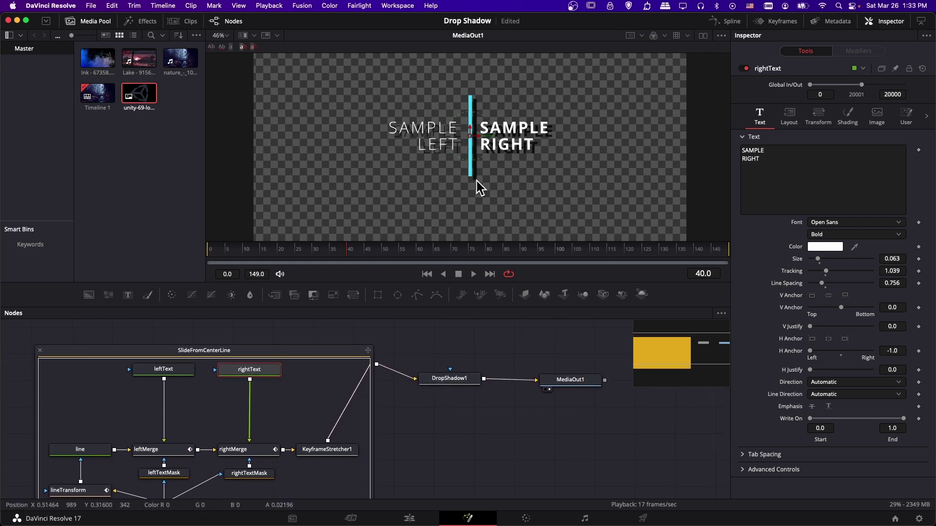
{"action": "scroll", "coordinate": [482, 410], "scroll_direction": "left", "scroll_amount": 3}
{"action": "scroll", "coordinate": [482, 409], "scroll_direction": "down", "scroll_amount": 2}
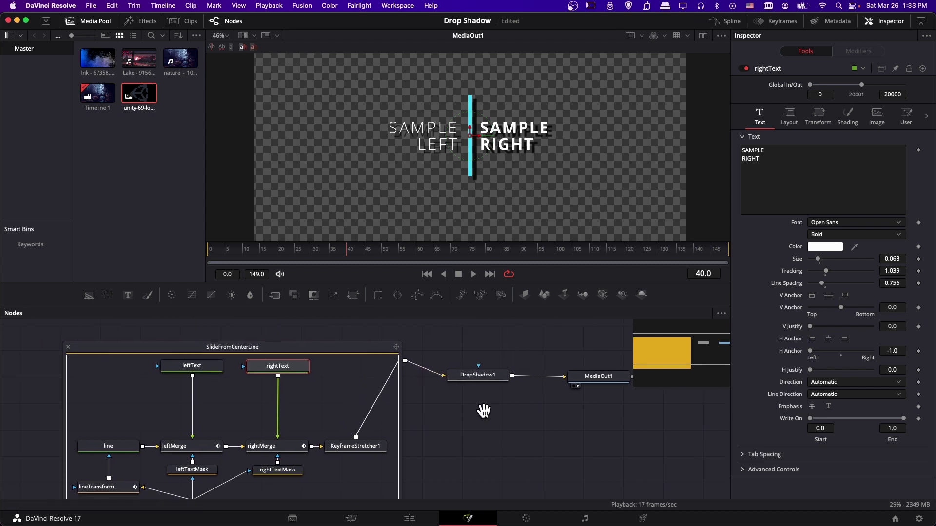
{"action": "left_click", "coordinate": [240, 339]}
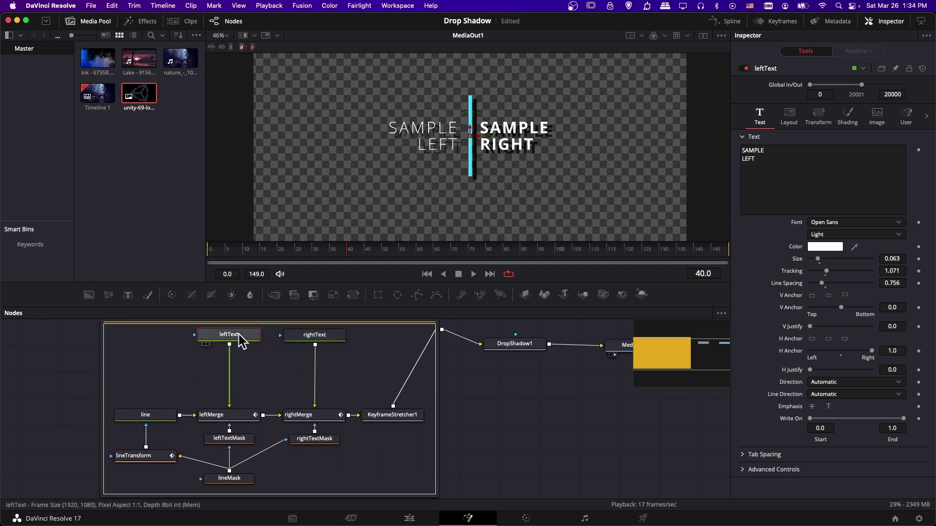
{"action": "left_click", "coordinate": [308, 339]}
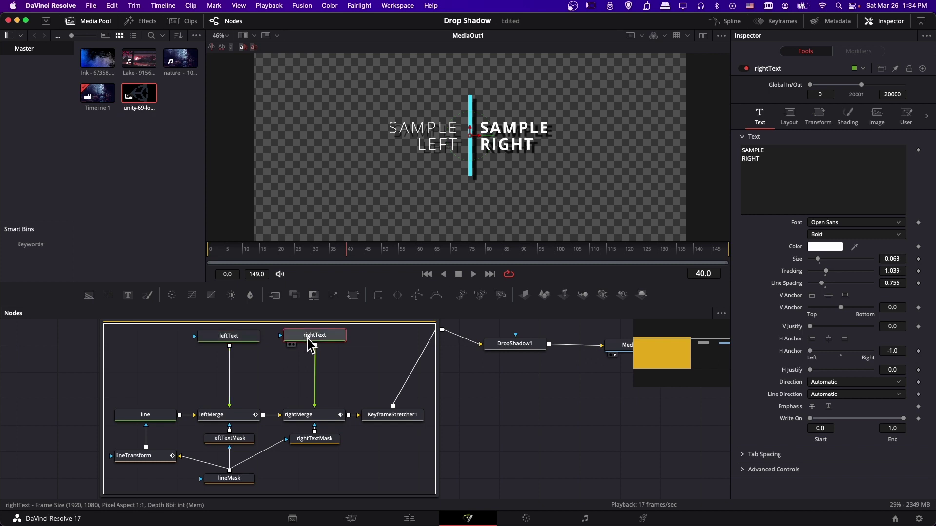
{"action": "left_click", "coordinate": [872, 121]}
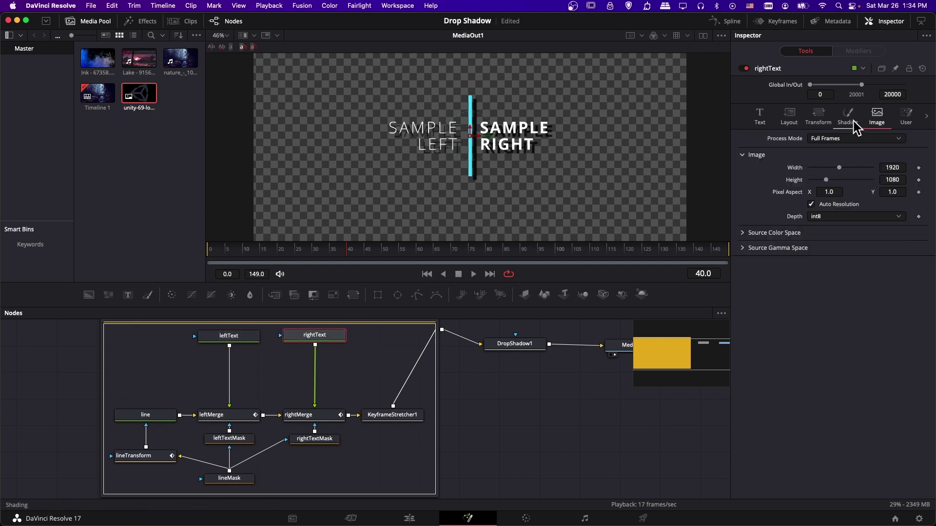
{"action": "left_click", "coordinate": [853, 123]}
{"action": "scroll", "coordinate": [543, 376], "scroll_direction": "up", "scroll_amount": 2}
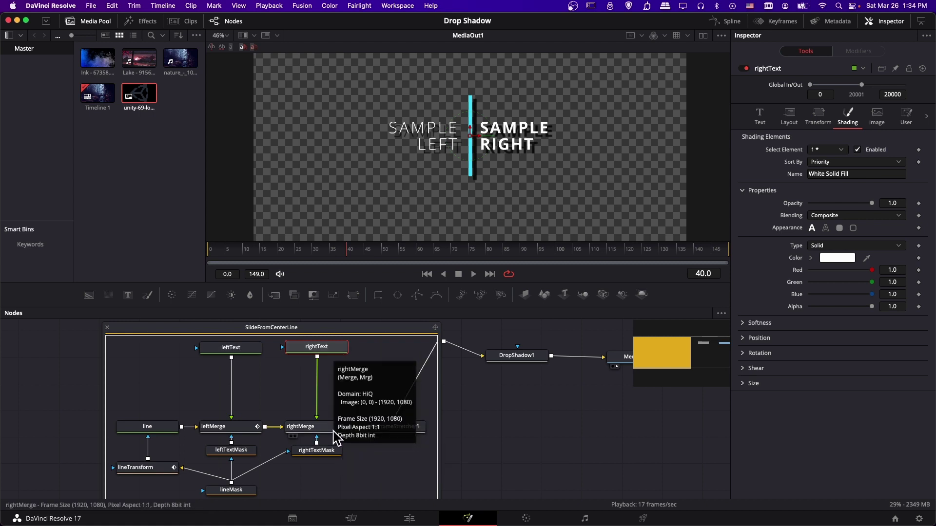
{"action": "left_click", "coordinate": [165, 431]}
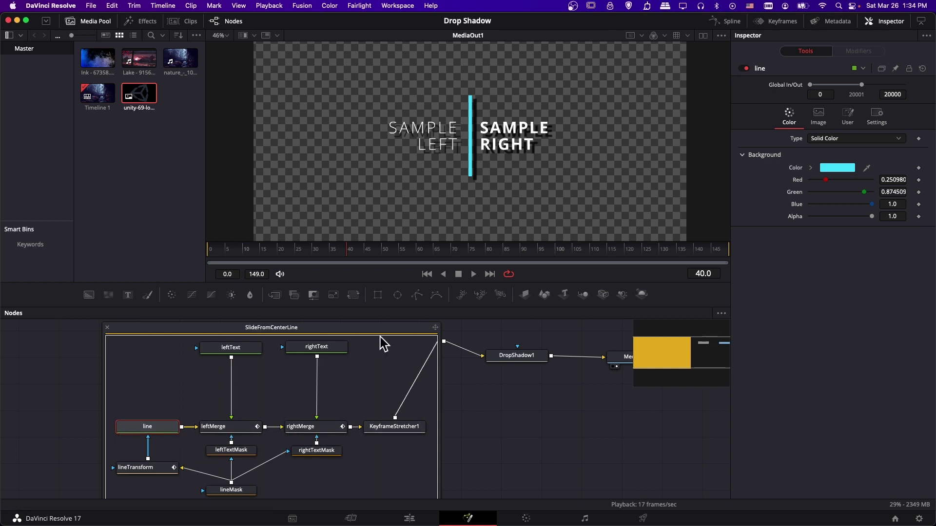
{"action": "left_click_drag", "start_coordinate": [382, 341], "coordinate": [216, 387]}
{"action": "left_click", "coordinate": [238, 350]}
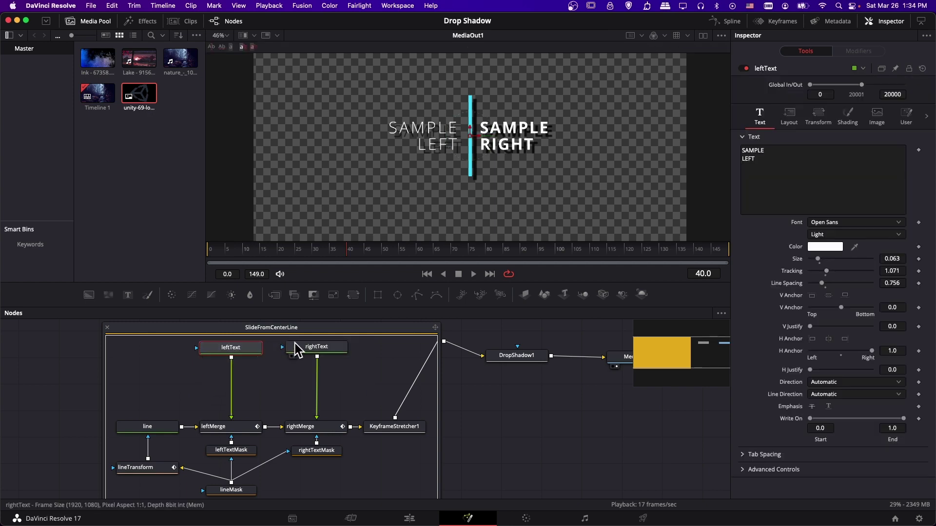
{"action": "left_click", "coordinate": [303, 350]}
{"action": "left_click", "coordinate": [500, 440]}
{"action": "scroll", "coordinate": [477, 446], "scroll_direction": "right", "scroll_amount": 3}
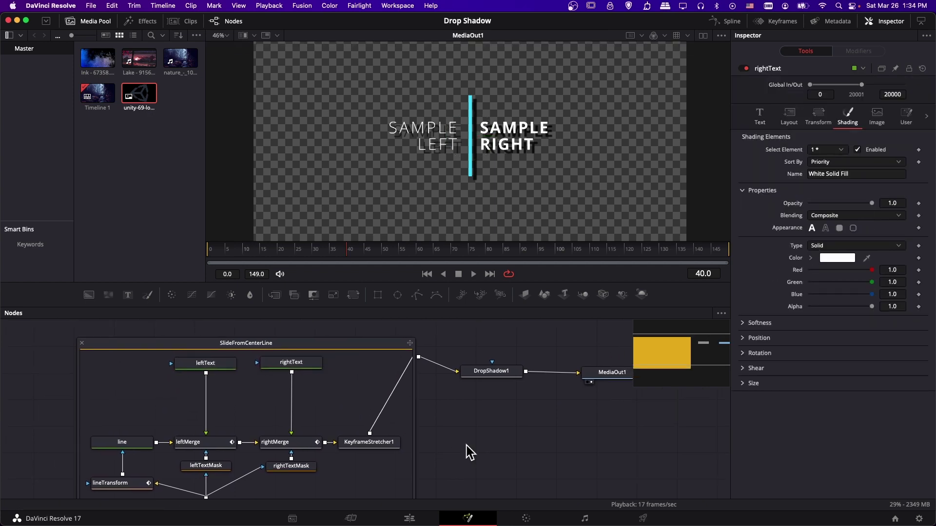
{"action": "left_click_drag", "start_coordinate": [518, 413], "coordinate": [470, 362]}
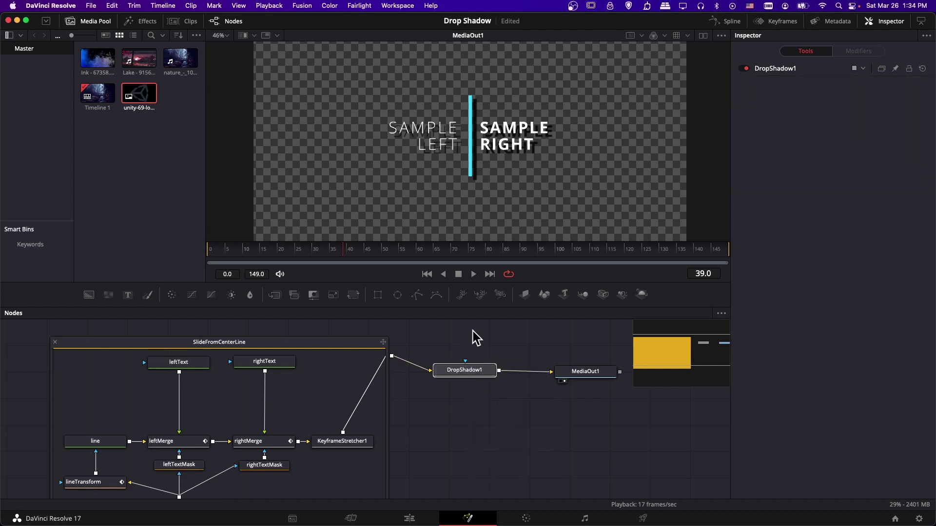
Replace the DropShadow1 node with an Open FX Drop Shadow on the Slide From Center Line clip.
{"action": "key", "text": "Delete"}
{"action": "left_click", "coordinate": [502, 365]}
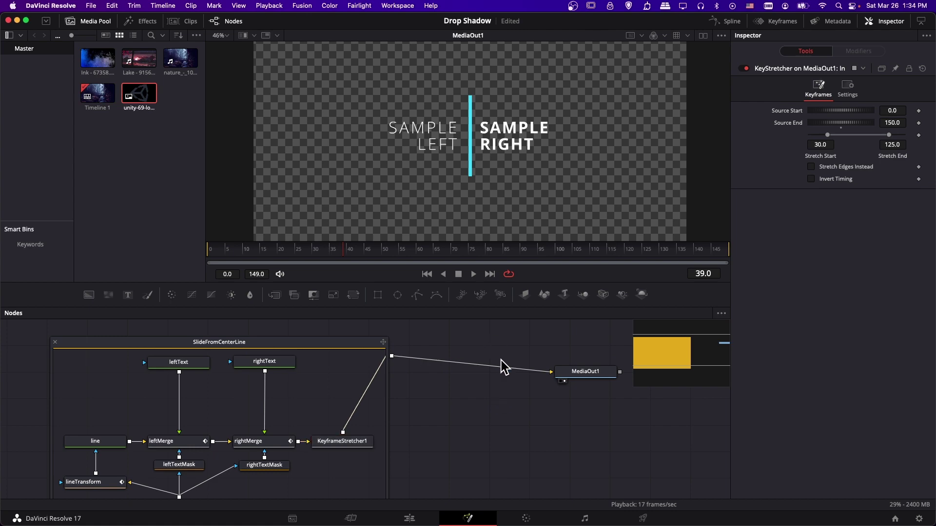
{"action": "left_click", "coordinate": [409, 517]}
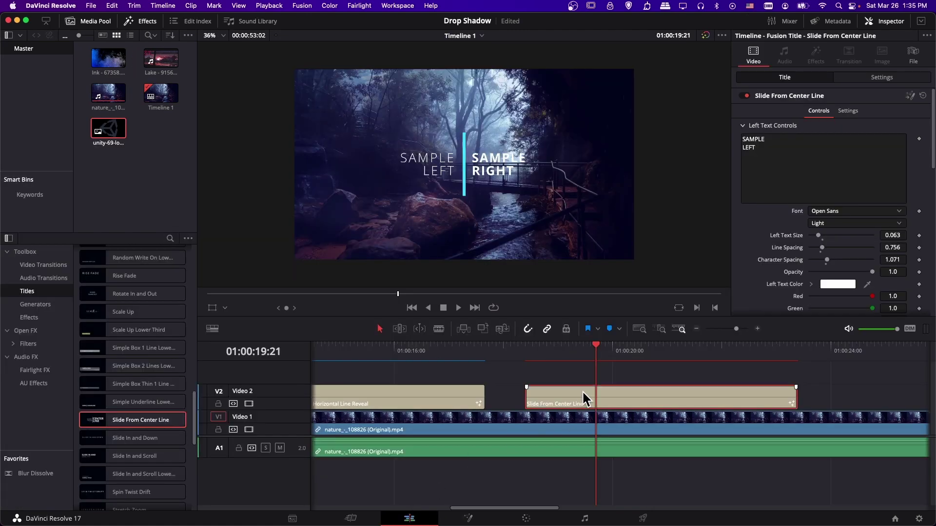
{"action": "left_click", "coordinate": [32, 331]}
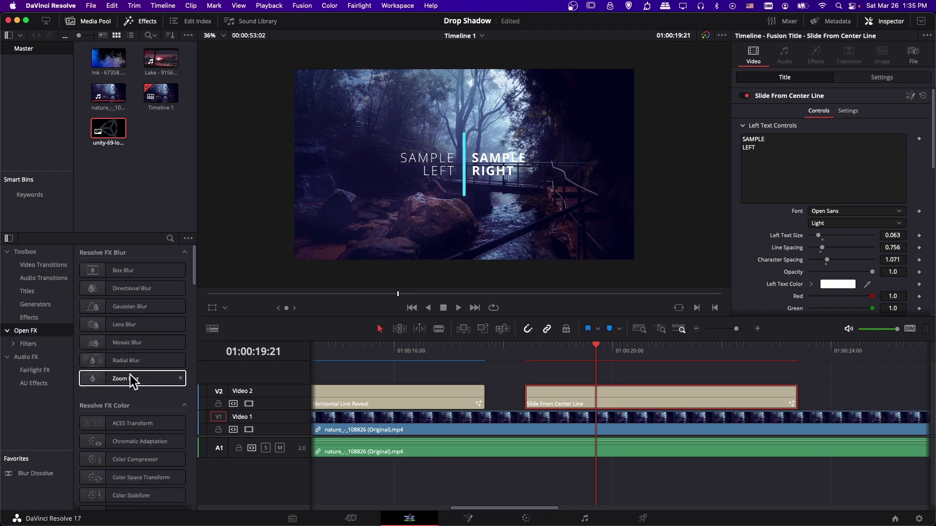
{"action": "left_click_drag", "start_coordinate": [194, 265], "coordinate": [188, 419]}
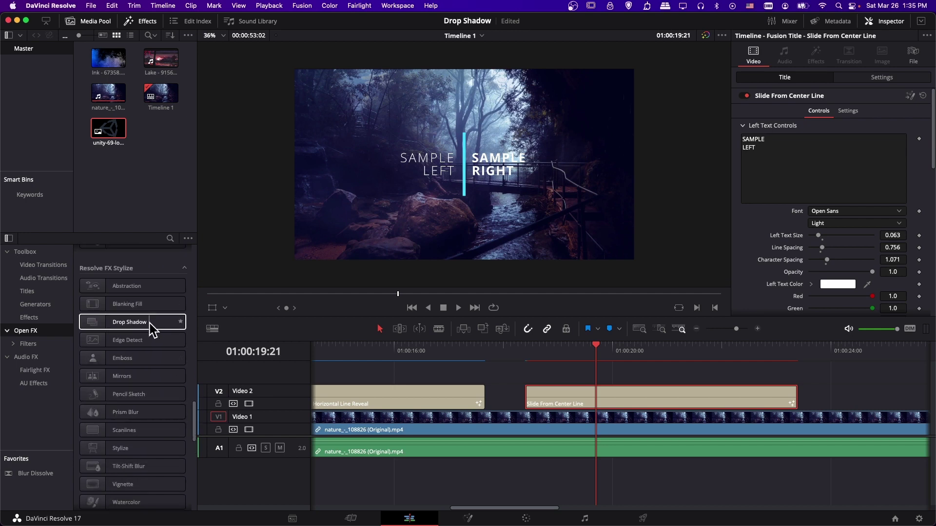
{"action": "left_click_drag", "start_coordinate": [151, 329], "coordinate": [644, 399]}
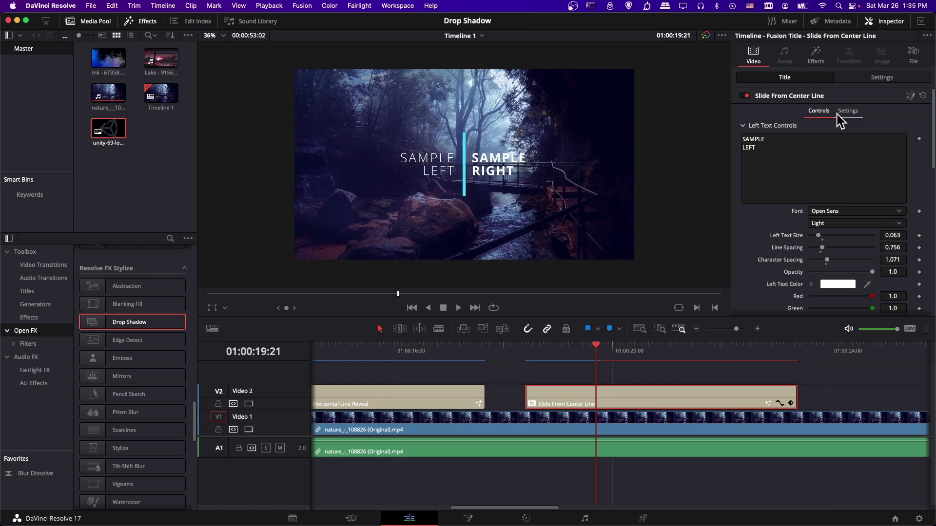
Raise the title's Shadow Strength to about 0.86 and lower its Blur to about 0.19.
{"action": "left_click", "coordinate": [815, 55]}
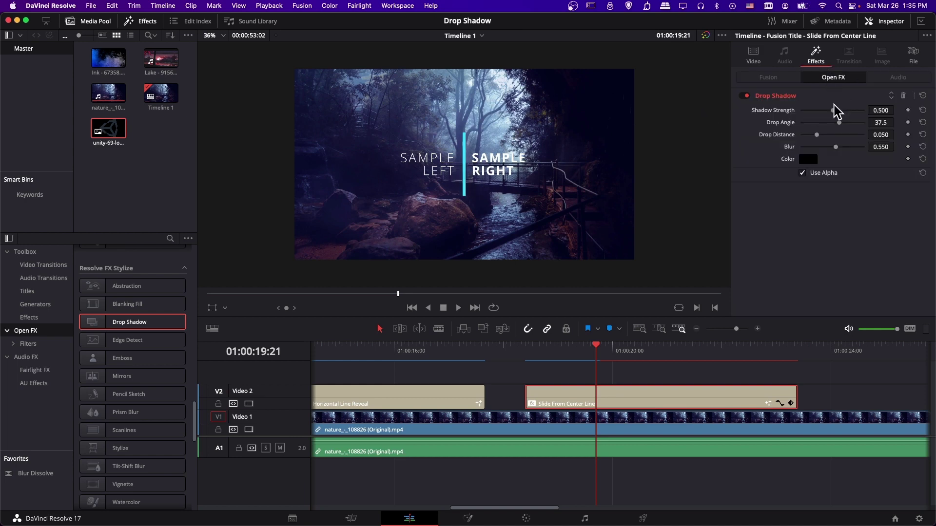
{"action": "left_click_drag", "start_coordinate": [834, 111], "coordinate": [853, 111]}
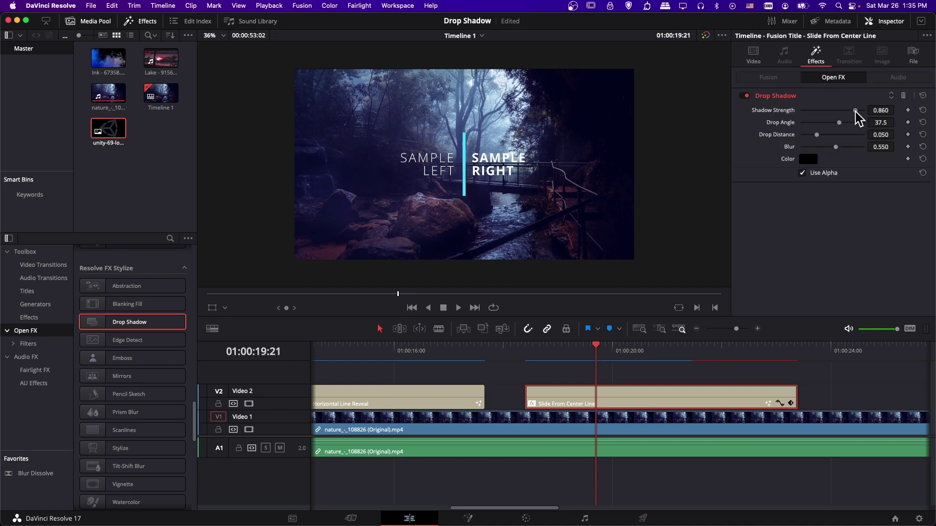
{"action": "left_click_drag", "start_coordinate": [833, 147], "coordinate": [811, 137]}
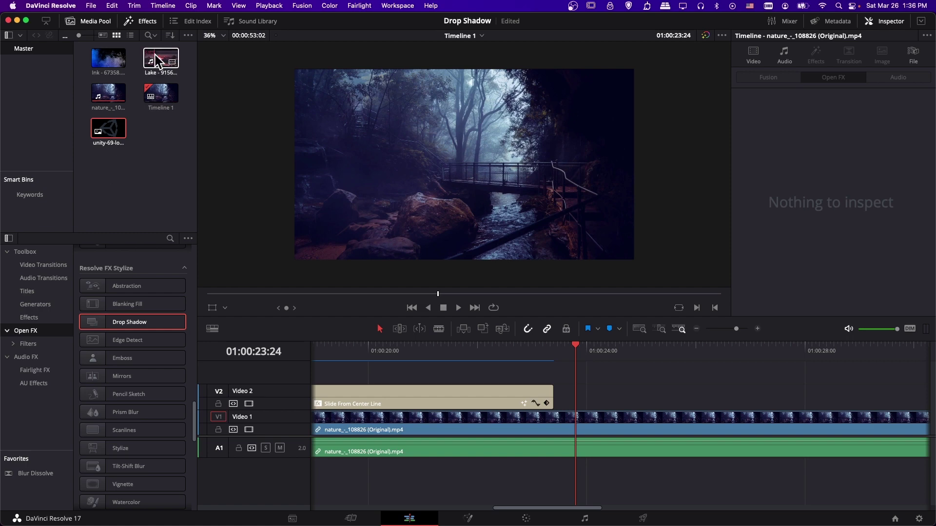
Place Lake - 91562.mp4 on Video 2 at 01:00:24:00 and set its Zoom to 0.470.
{"action": "left_click_drag", "start_coordinate": [155, 55], "coordinate": [589, 398]}
{"action": "scroll", "coordinate": [630, 384], "scroll_direction": "right", "scroll_amount": 3}
{"action": "left_click", "coordinate": [577, 351]}
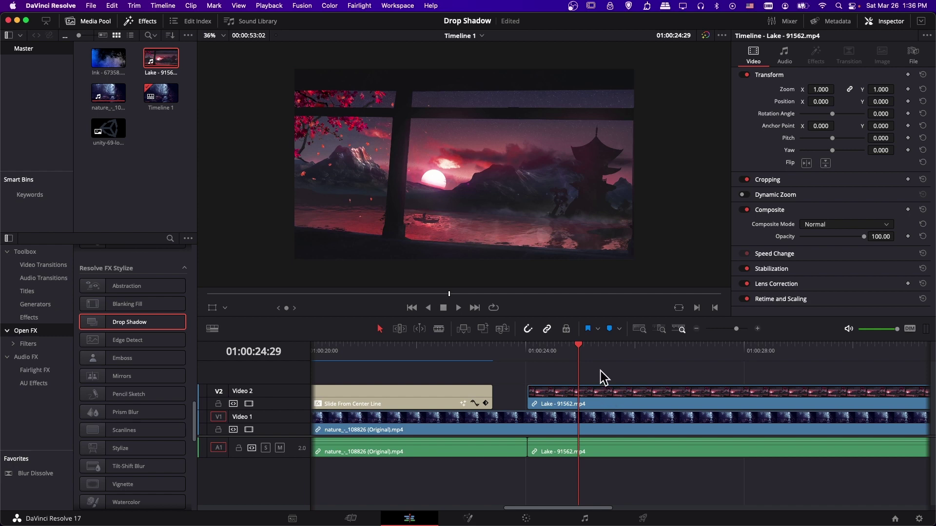
{"action": "scroll", "coordinate": [589, 389], "scroll_direction": "right", "scroll_amount": 2}
{"action": "left_click", "coordinate": [573, 395]}
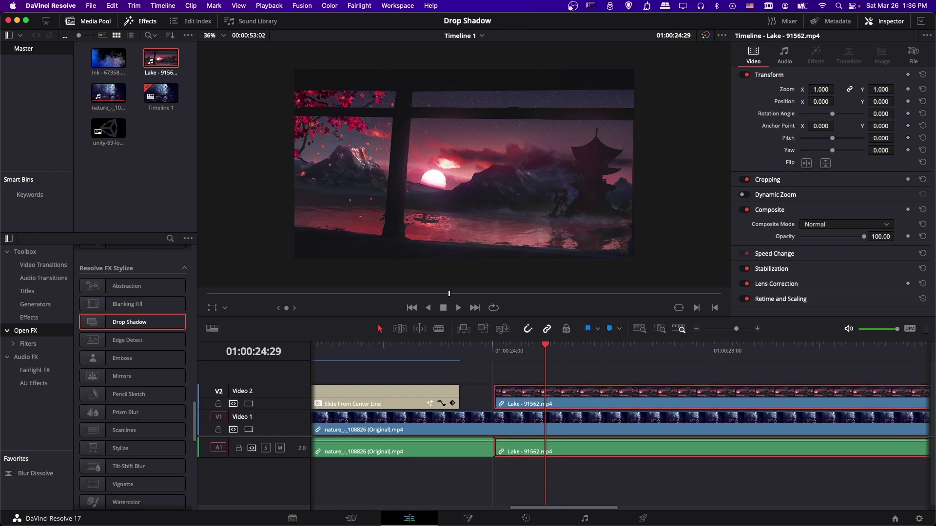
{"action": "left_click_drag", "start_coordinate": [818, 88], "coordinate": [780, 89]}
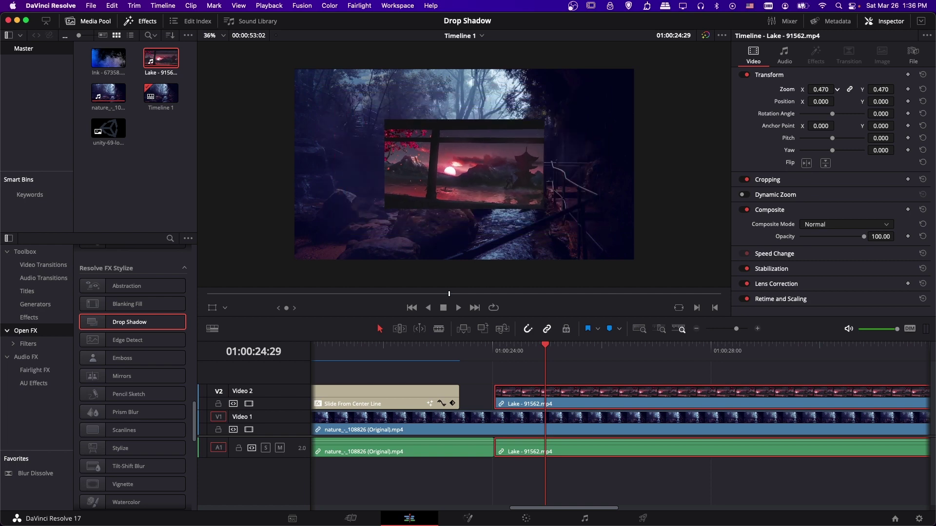
Apply Drop Shadow to the Lake clip with Blur 0.233 and Shadow Strength 0.845.
{"action": "mouse_move", "coordinate": [96, 322]}
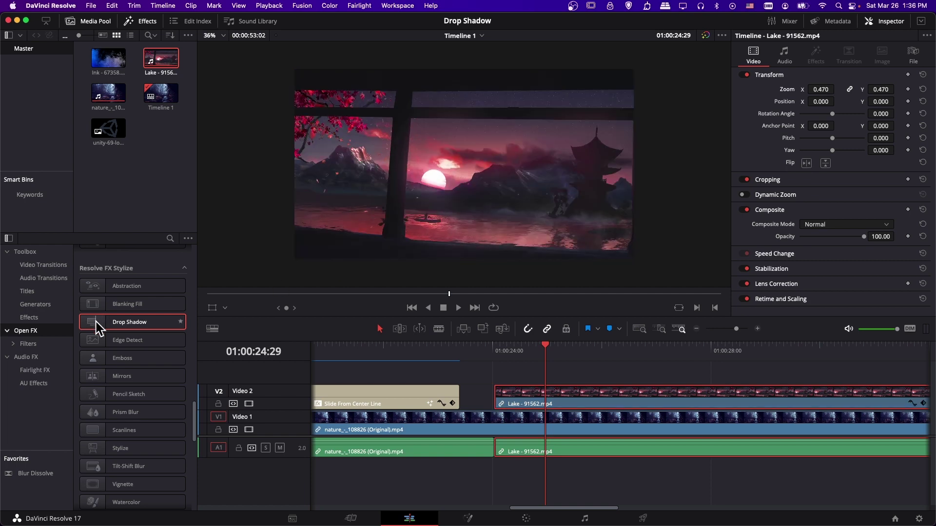
{"action": "left_click_drag", "start_coordinate": [96, 323], "coordinate": [578, 404]}
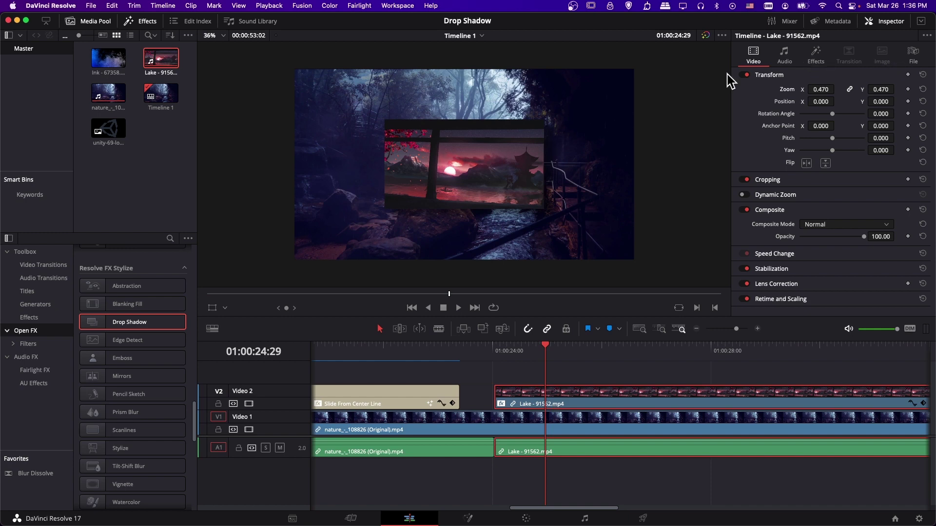
{"action": "left_click", "coordinate": [813, 63]}
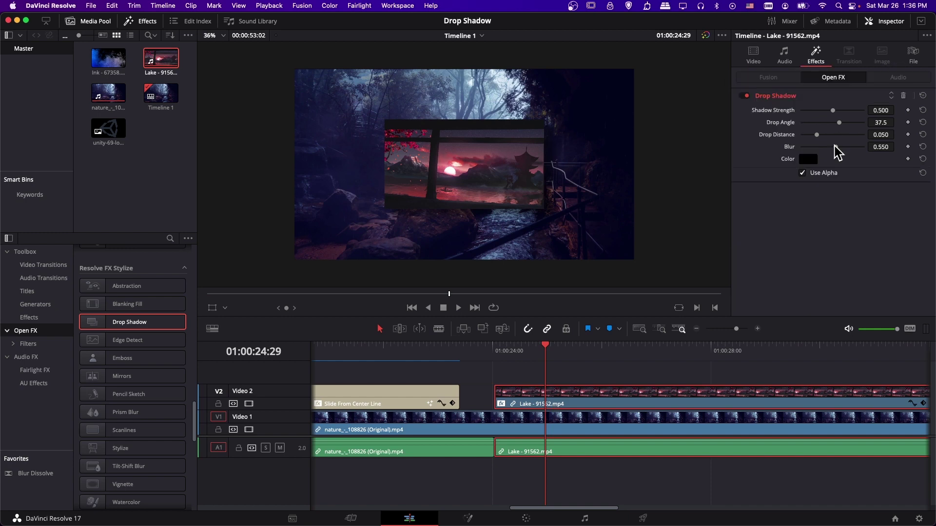
{"action": "left_click_drag", "start_coordinate": [829, 146], "coordinate": [815, 146]}
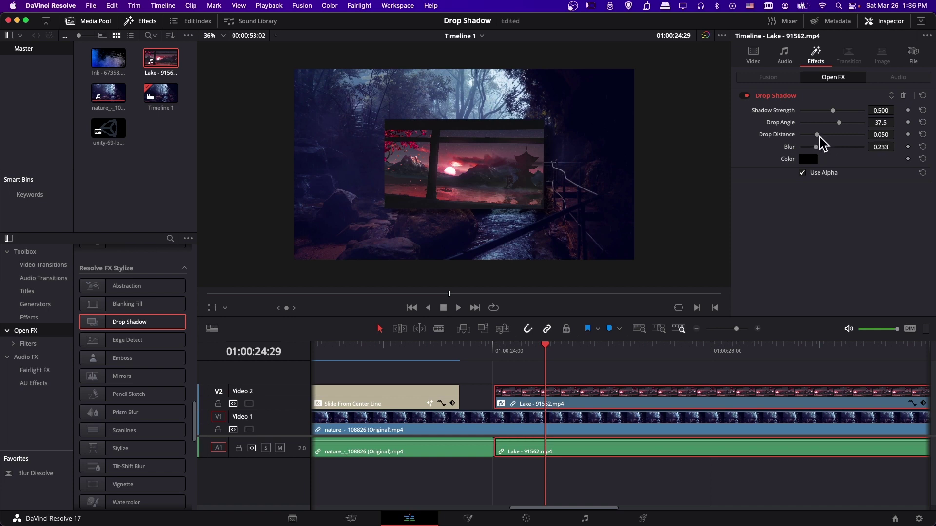
{"action": "left_click_drag", "start_coordinate": [833, 110], "coordinate": [854, 111]}
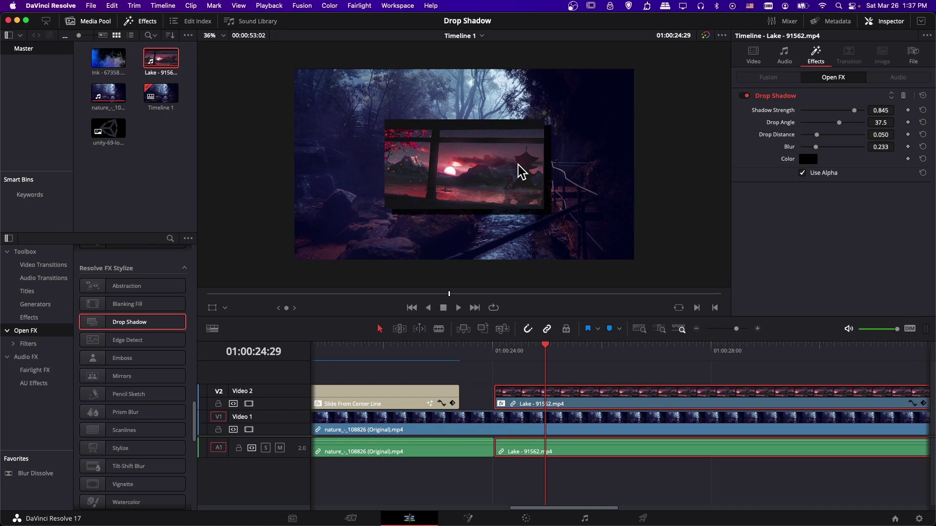
{"action": "scroll", "coordinate": [521, 171], "scroll_direction": "up", "scroll_amount": 2}
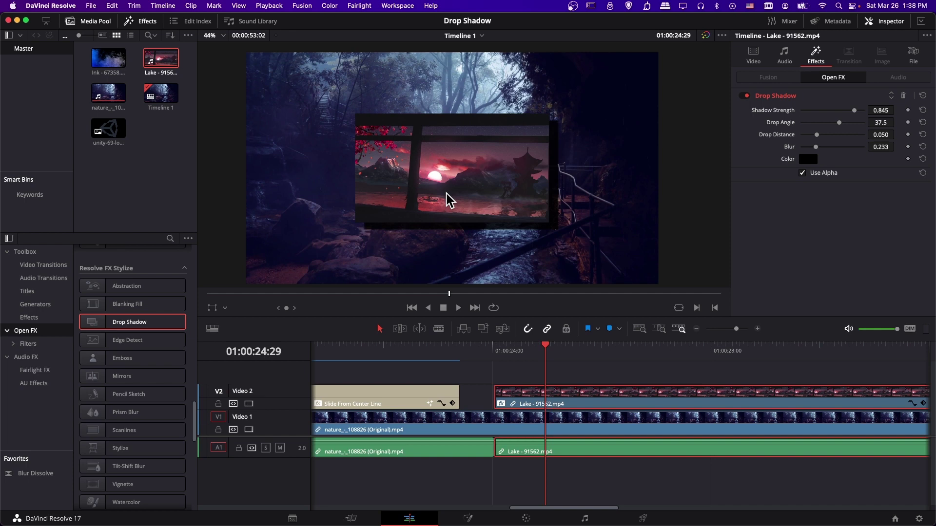
{"action": "key", "text": "space"}
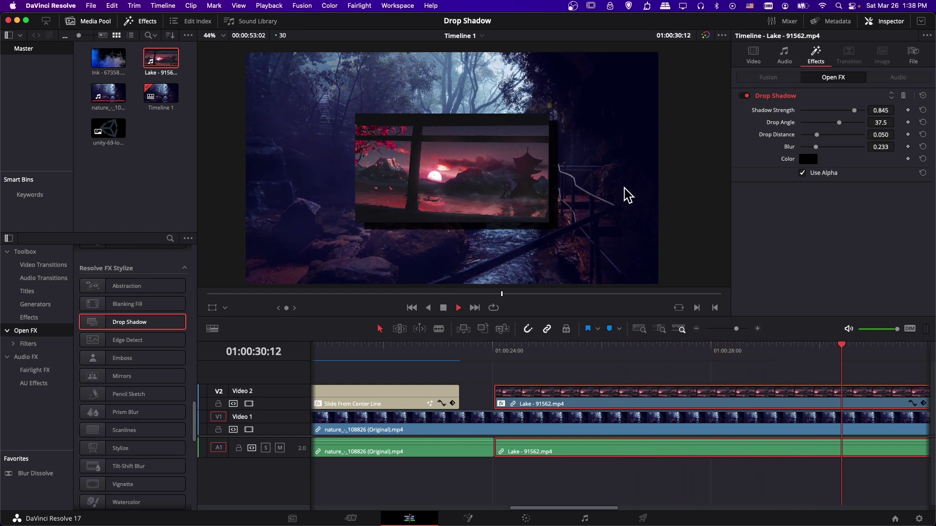
{"action": "key", "text": "space"}
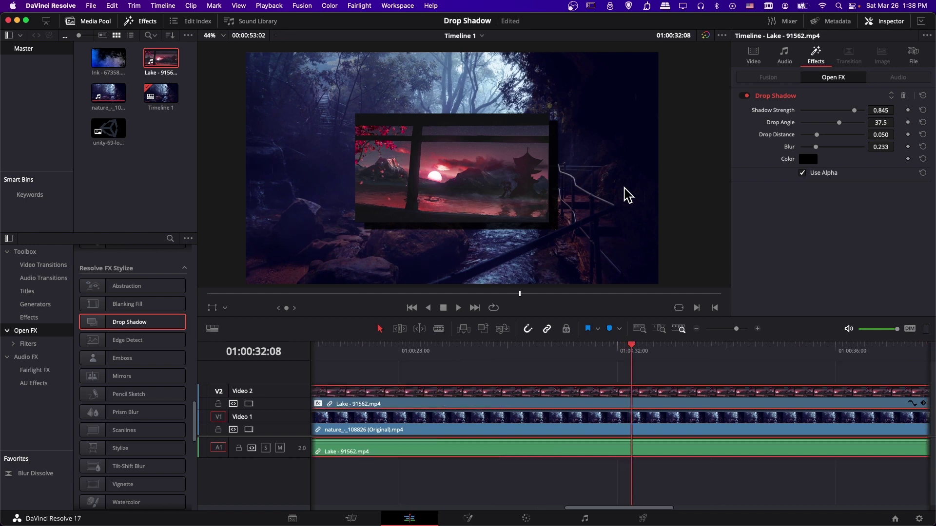
{"action": "scroll", "coordinate": [624, 189], "scroll_direction": "down", "scroll_amount": 1}
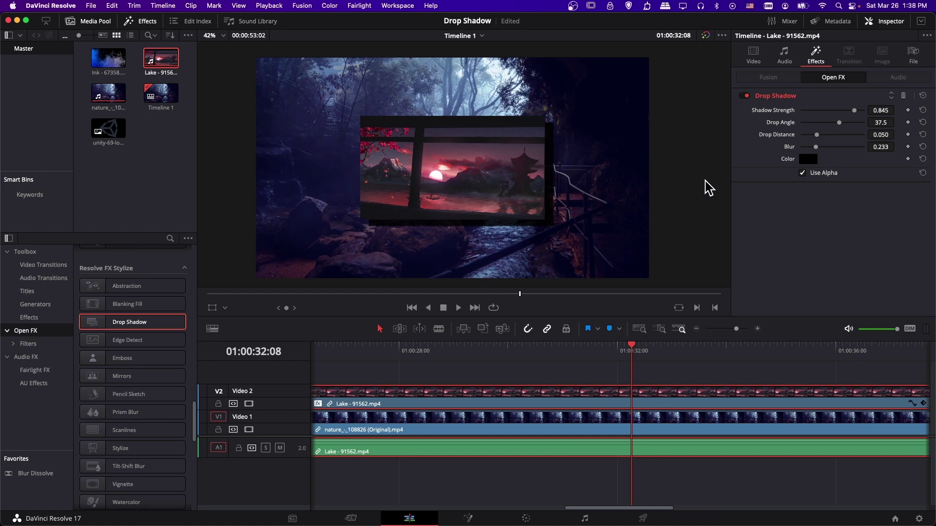